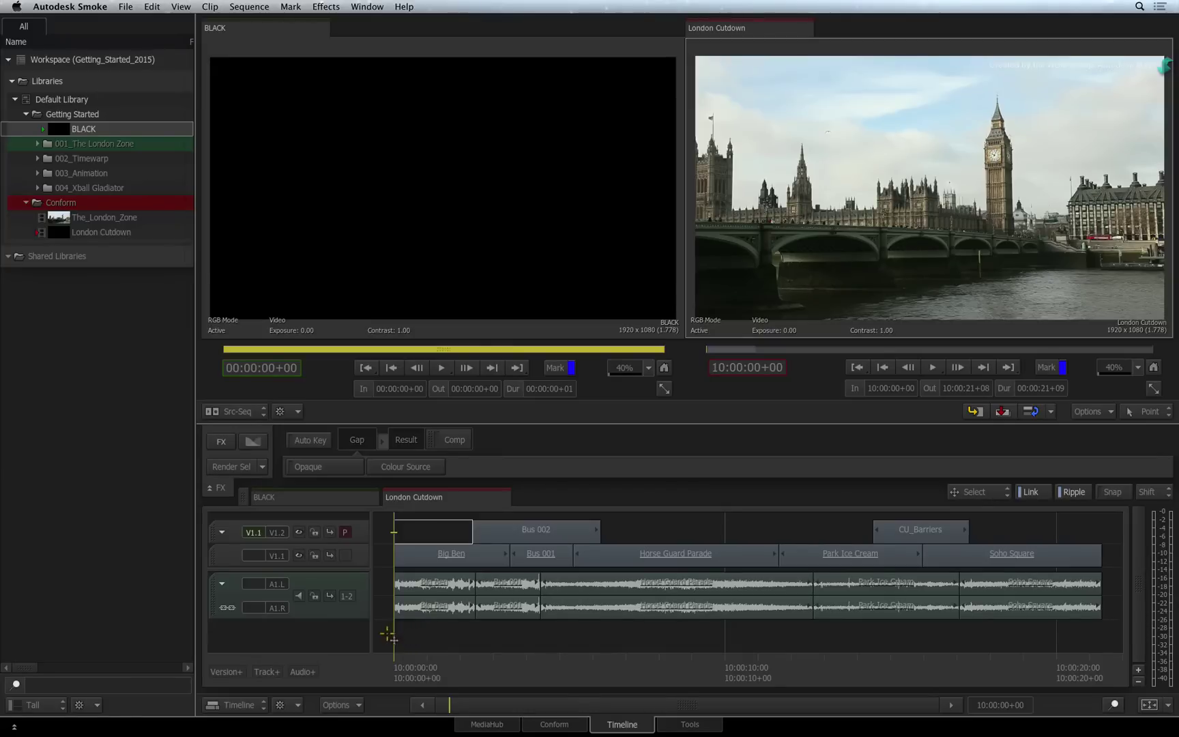
Scrub through the London Cutdown sequence, stopping the playhead at 10:00:03+11 in Bus 002.
{"action": "left_click", "coordinate": [598, 654]}
{"action": "left_click_drag", "start_coordinate": [611, 657], "coordinate": [511, 634]}
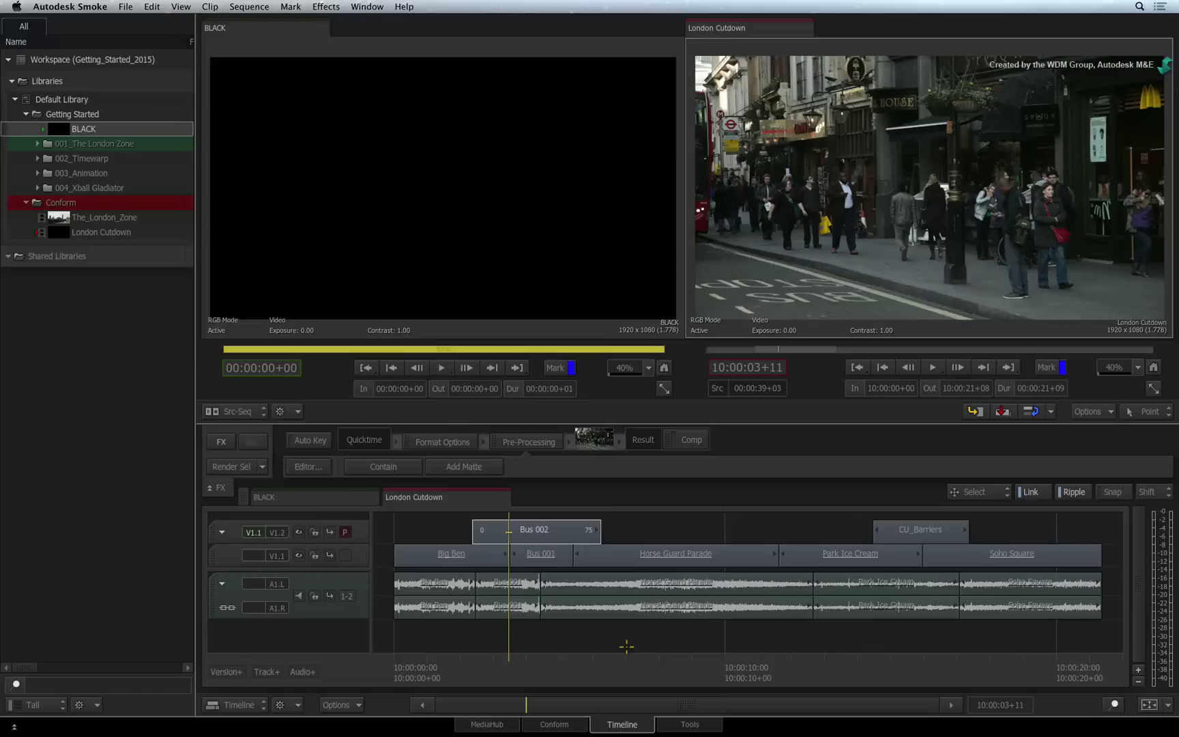
Jump the playhead along the timeline ruler across CU_Barriers, Park Ice Cream, Horse Guard Parade and Bus 002.
{"action": "left_click", "coordinate": [656, 665]}
{"action": "left_click", "coordinate": [831, 664]}
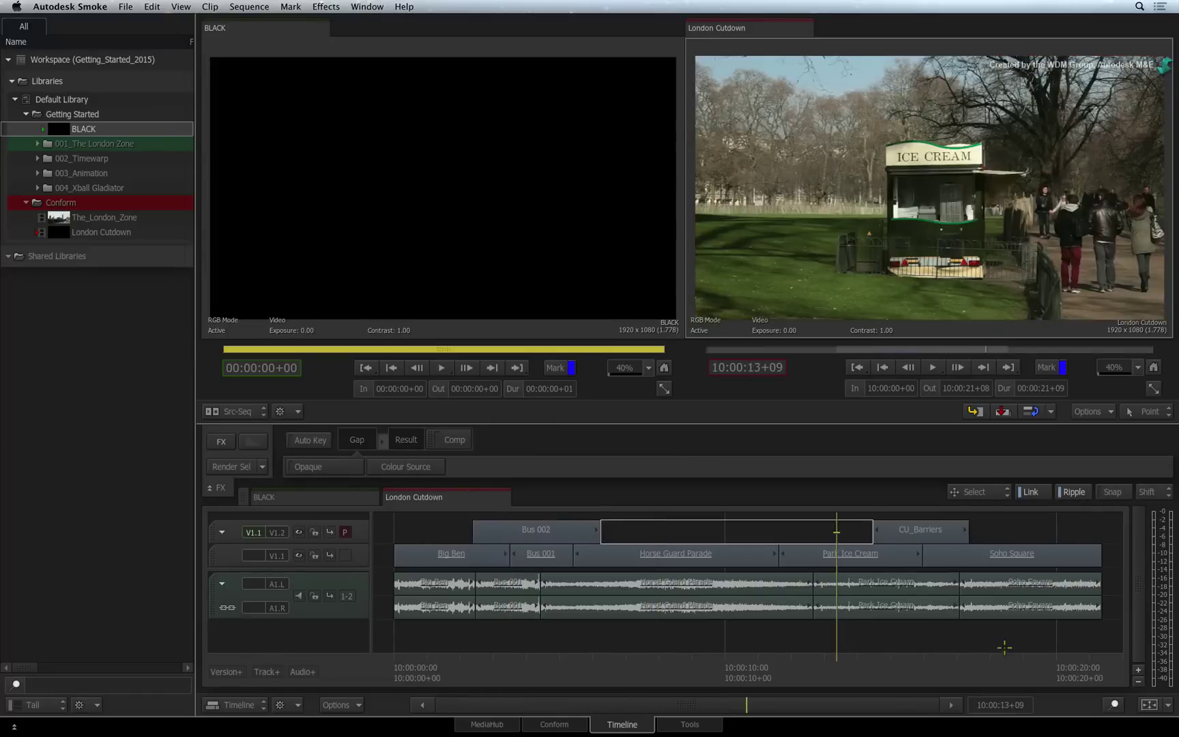
{"action": "left_click", "coordinate": [1008, 655]}
{"action": "left_click", "coordinate": [935, 665]}
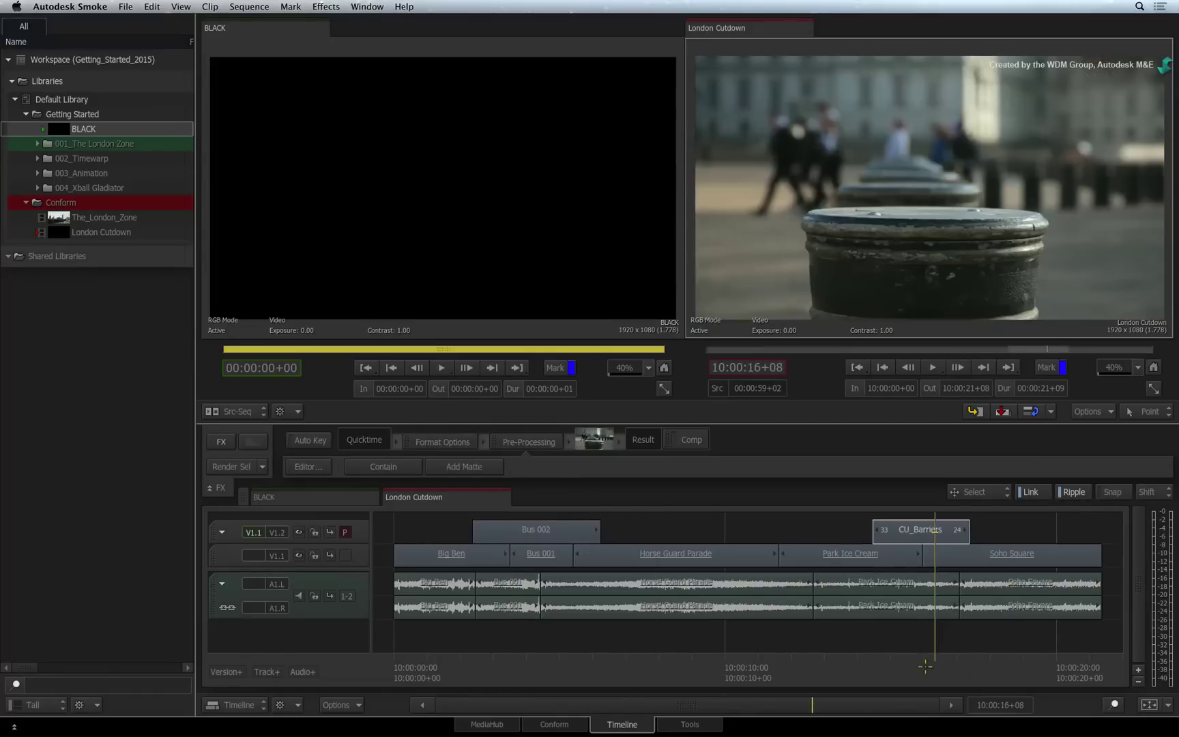
{"action": "left_click", "coordinate": [846, 664]}
{"action": "left_click", "coordinate": [695, 665]}
{"action": "left_click", "coordinate": [571, 664]}
{"action": "left_click", "coordinate": [483, 664]}
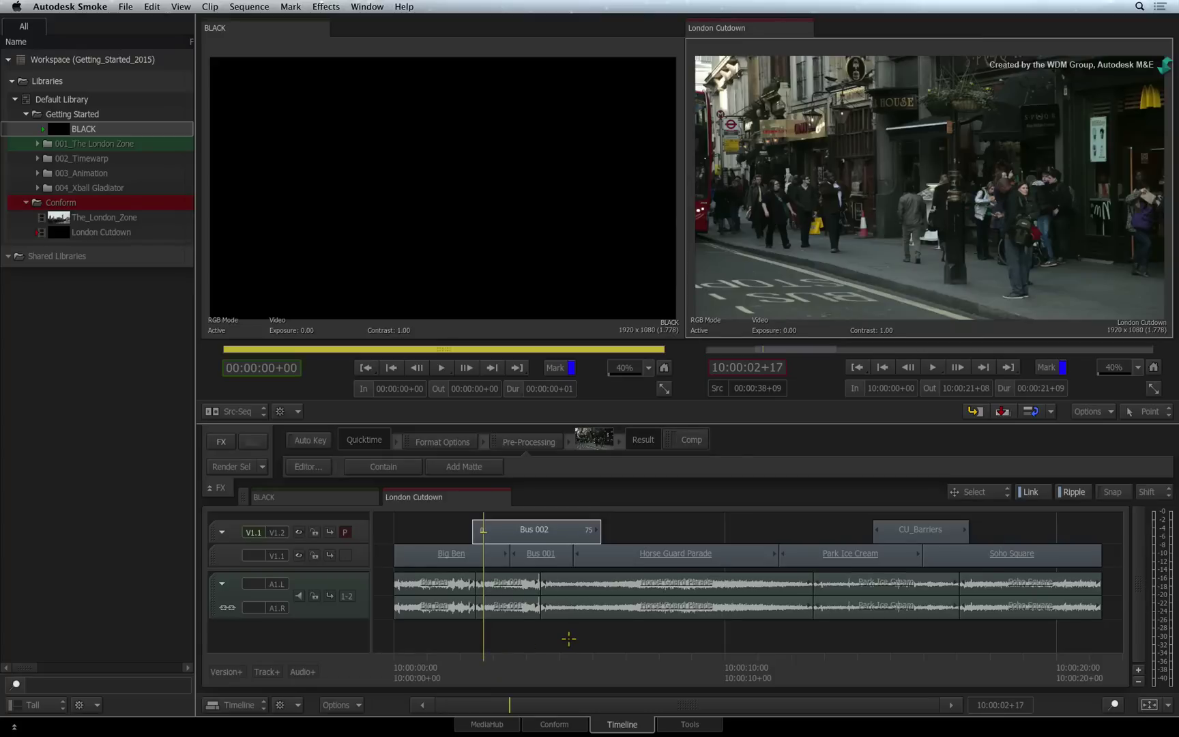
Jump along the player's scrub bar through Horse Guard Parade, CU_Barriers and Soho Square, ending at Big Ben 10:00:01+01.
{"action": "left_click", "coordinate": [783, 350]}
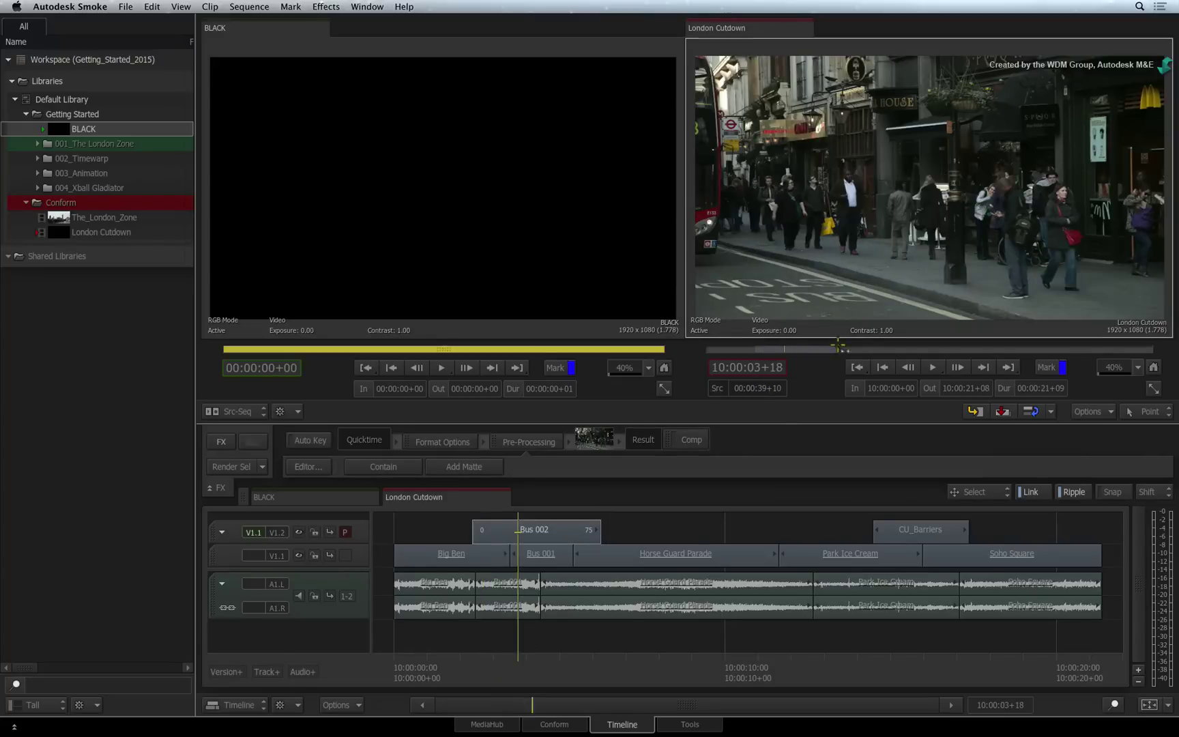
{"action": "left_click", "coordinate": [876, 350]}
{"action": "left_click", "coordinate": [931, 350]}
{"action": "left_click", "coordinate": [1033, 348]}
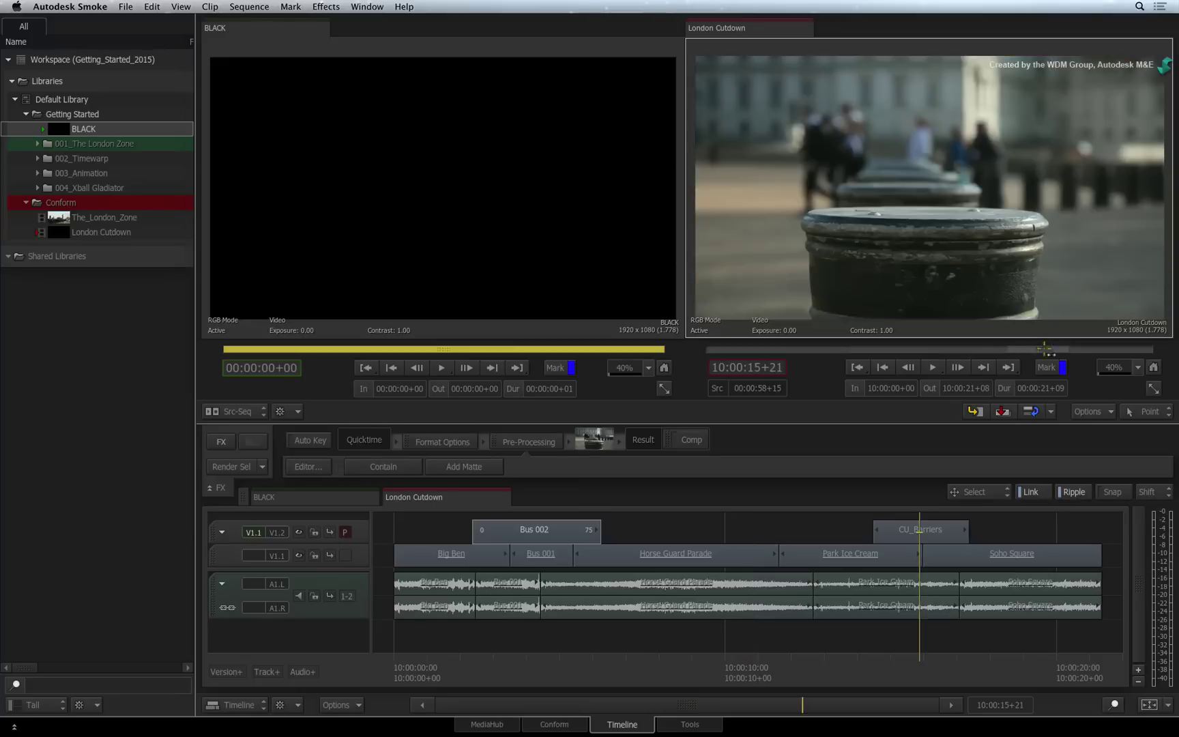
{"action": "left_click", "coordinate": [1077, 349]}
{"action": "left_click", "coordinate": [710, 350]}
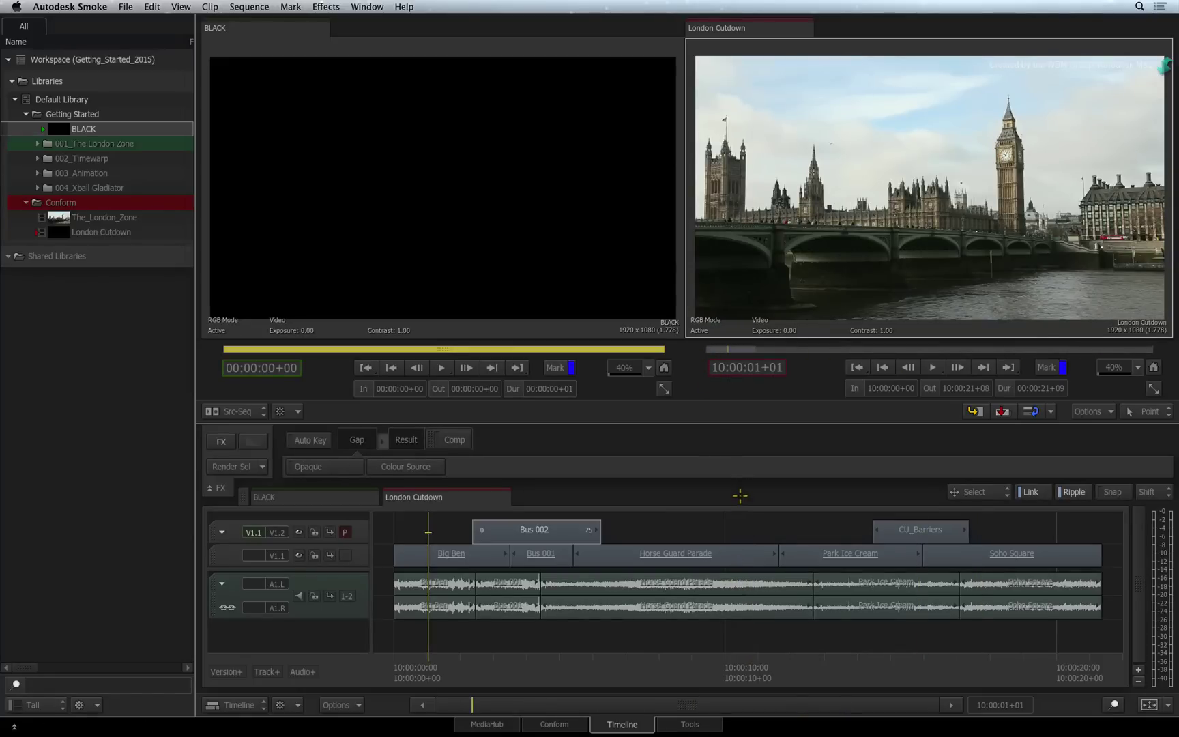
Enter timecode 1000060 in the Calculator to put the playhead at 10:00:06+00 in Bus 002.
{"action": "left_click", "coordinate": [753, 367]}
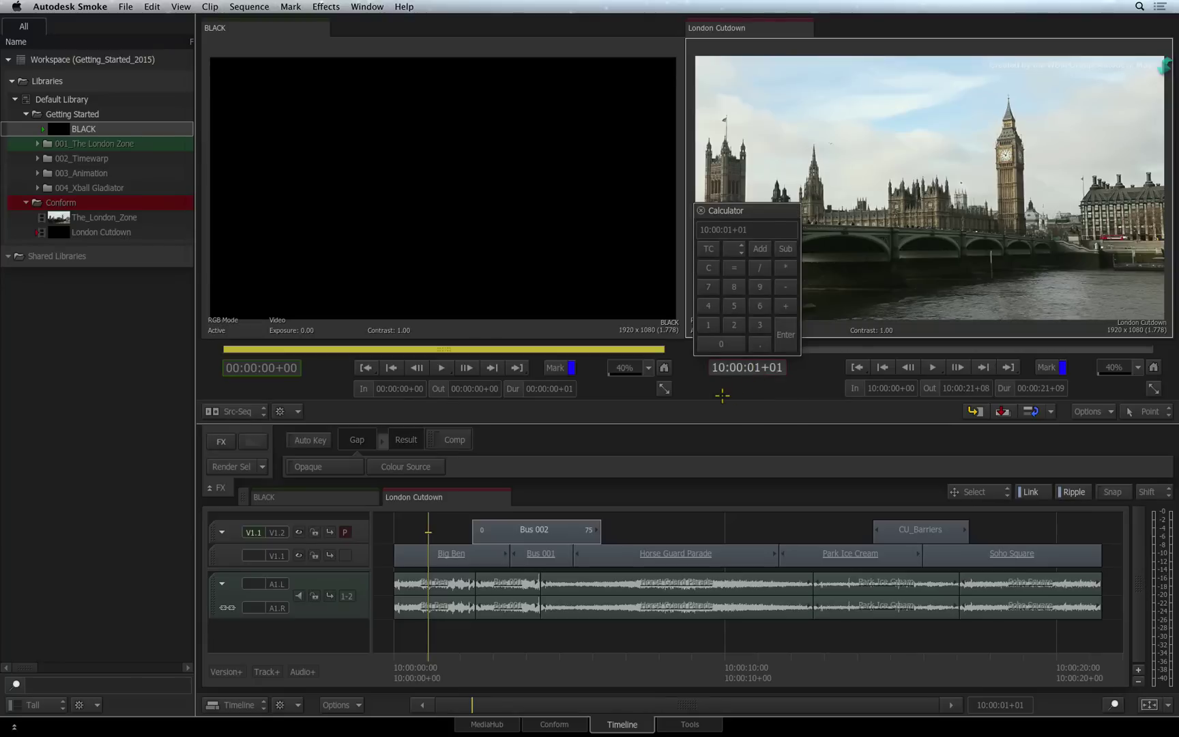
{"action": "type", "text": "1000060"}
{"action": "key", "text": "Return"}
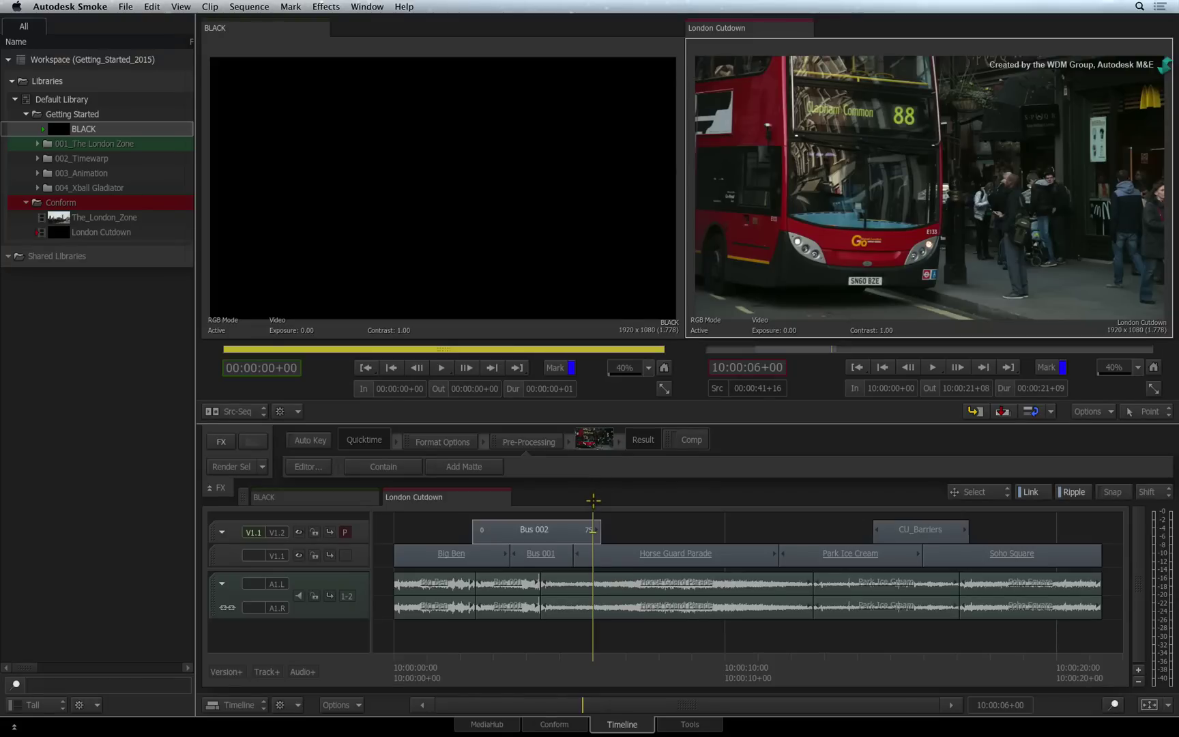
Add a 5-frame offset to the current timecode using the Calculator.
{"action": "left_click", "coordinate": [754, 369]}
{"action": "left_click", "coordinate": [734, 305]}
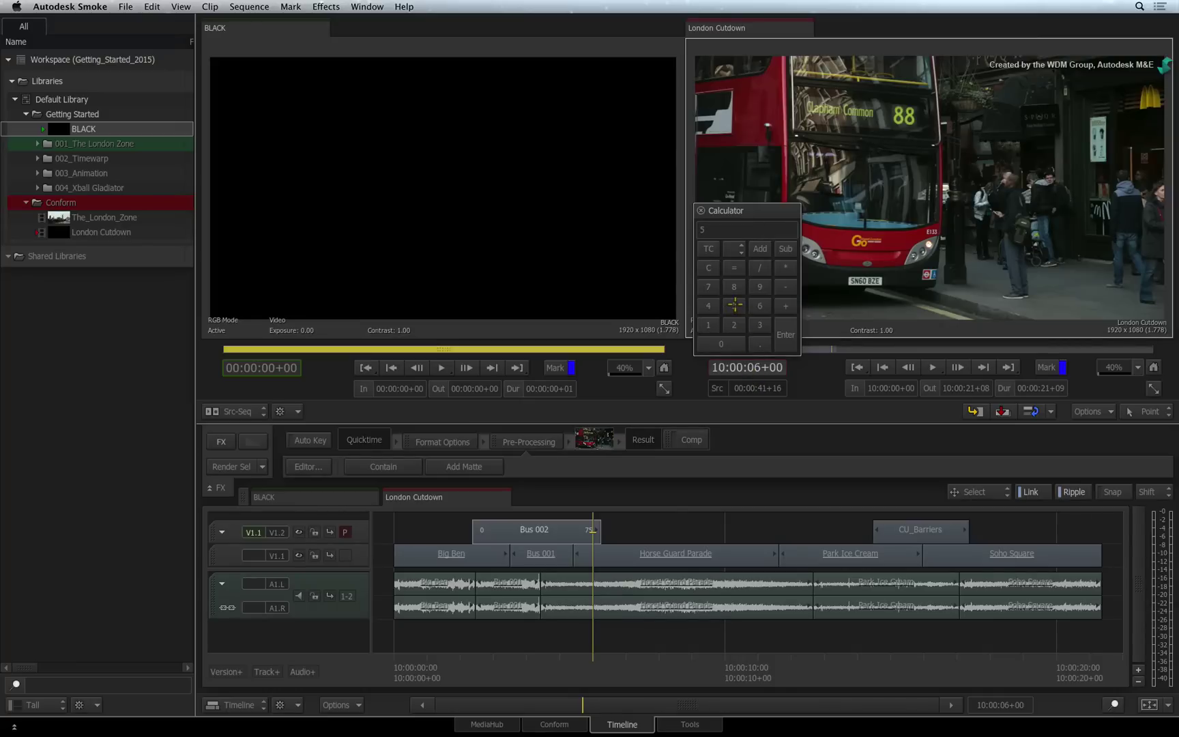
{"action": "left_click", "coordinate": [763, 250]}
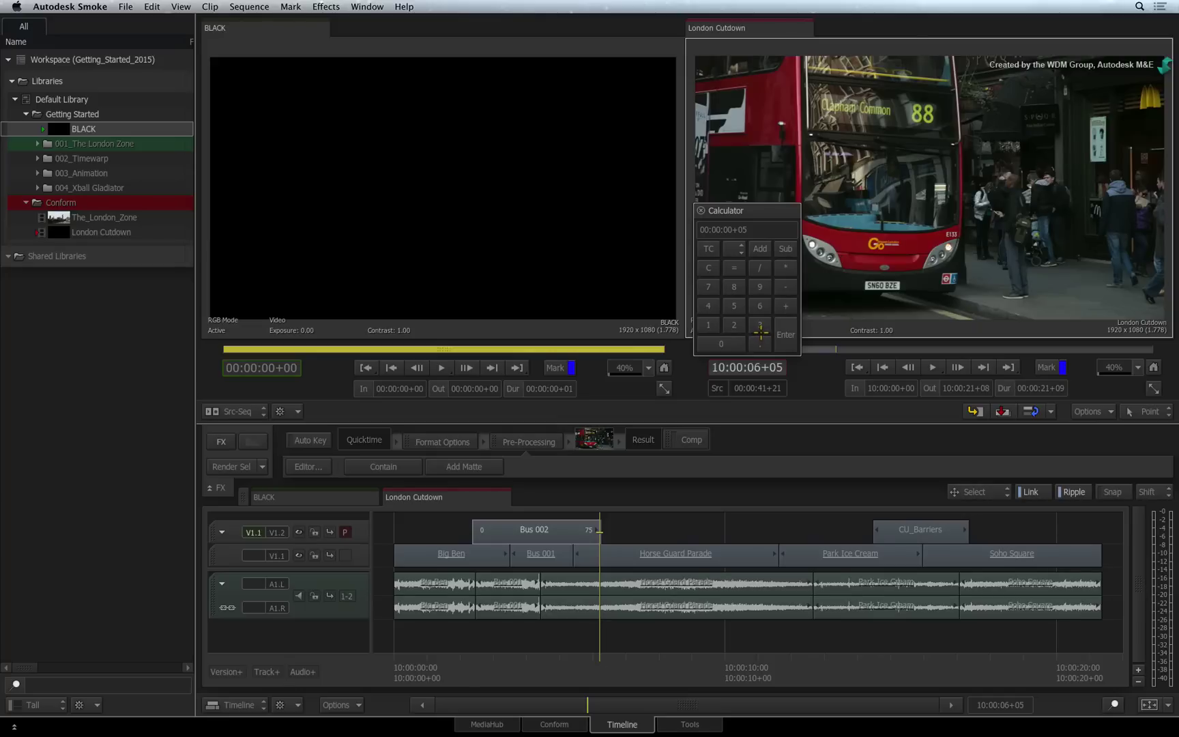
{"action": "left_click", "coordinate": [783, 334]}
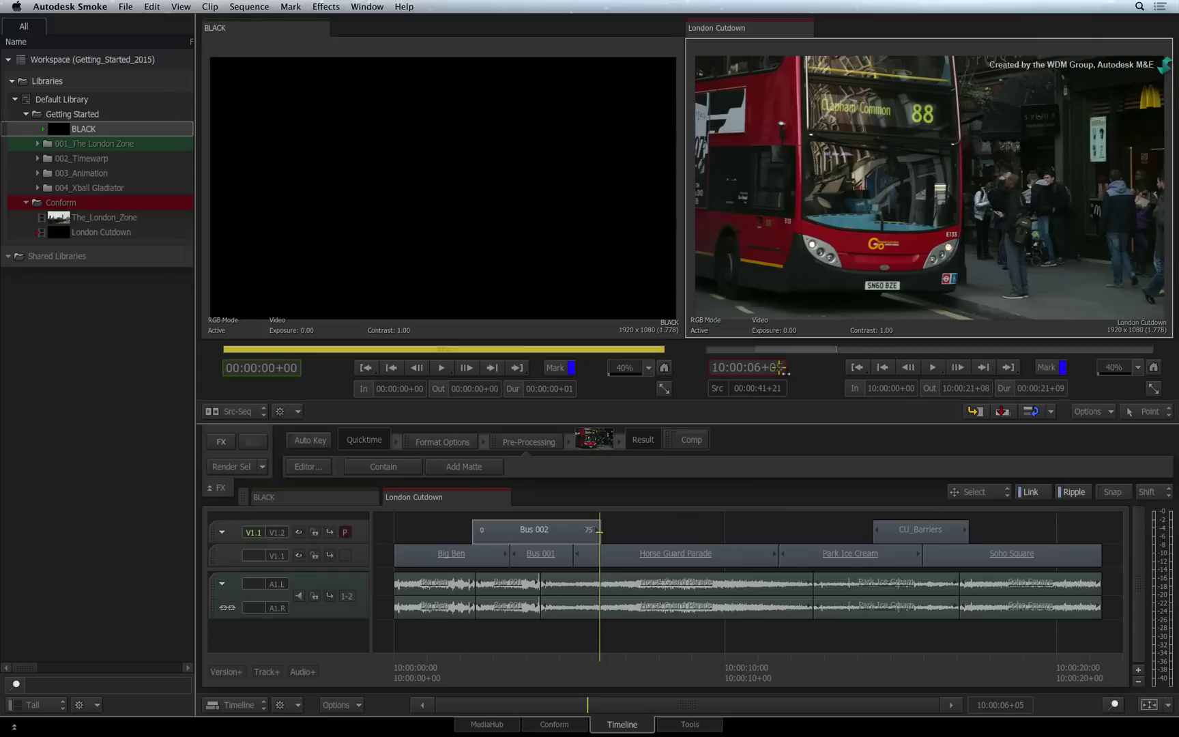
Apply a further 10-frame offset in the Calculator, reaching 10:00:06+15.
{"action": "left_click", "coordinate": [771, 368]}
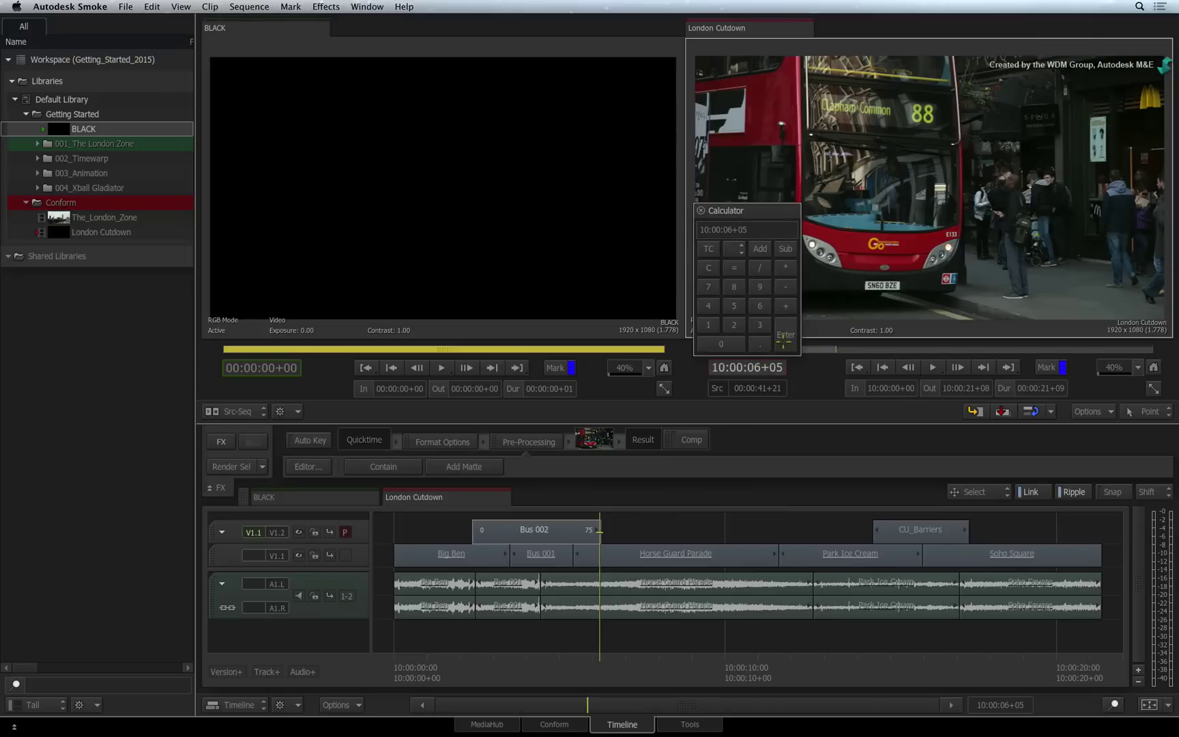
{"action": "left_click", "coordinate": [708, 325]}
{"action": "left_click", "coordinate": [717, 343]}
{"action": "left_click", "coordinate": [779, 348]}
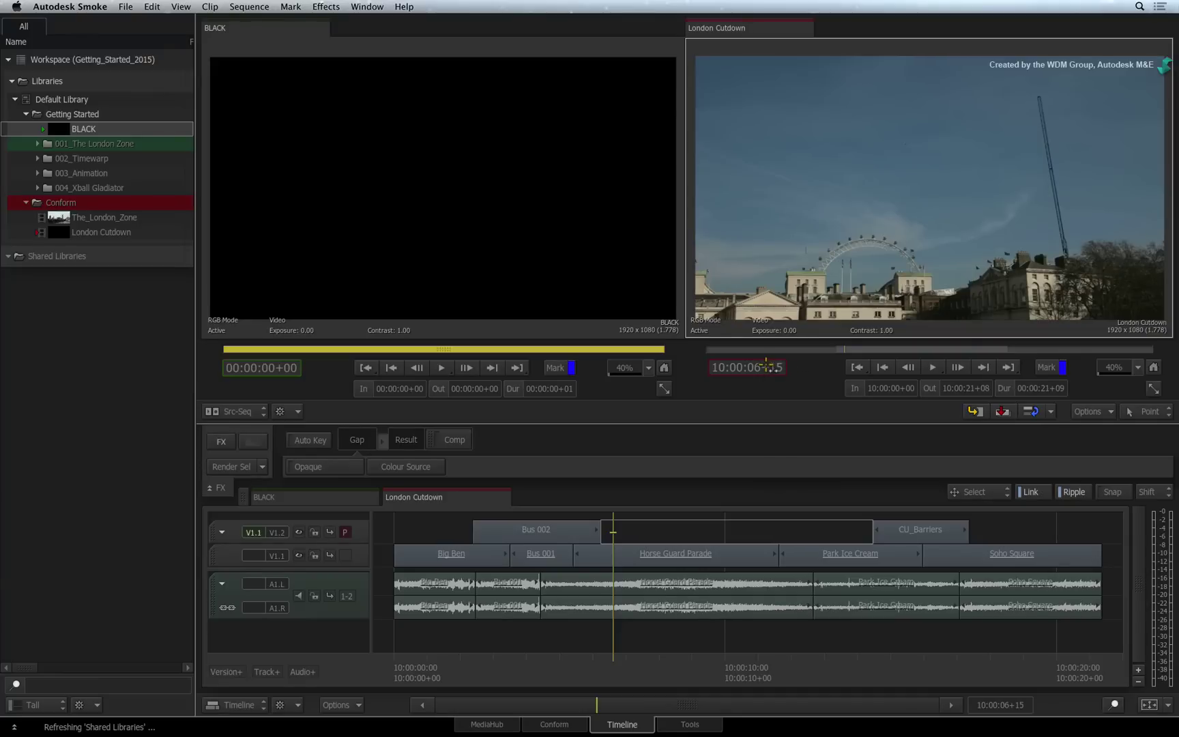
Add 5 frames ten times in the Calculator, moving the playhead from 10:00:06+15 to 10:00:08+17.
{"action": "left_click", "coordinate": [767, 367]}
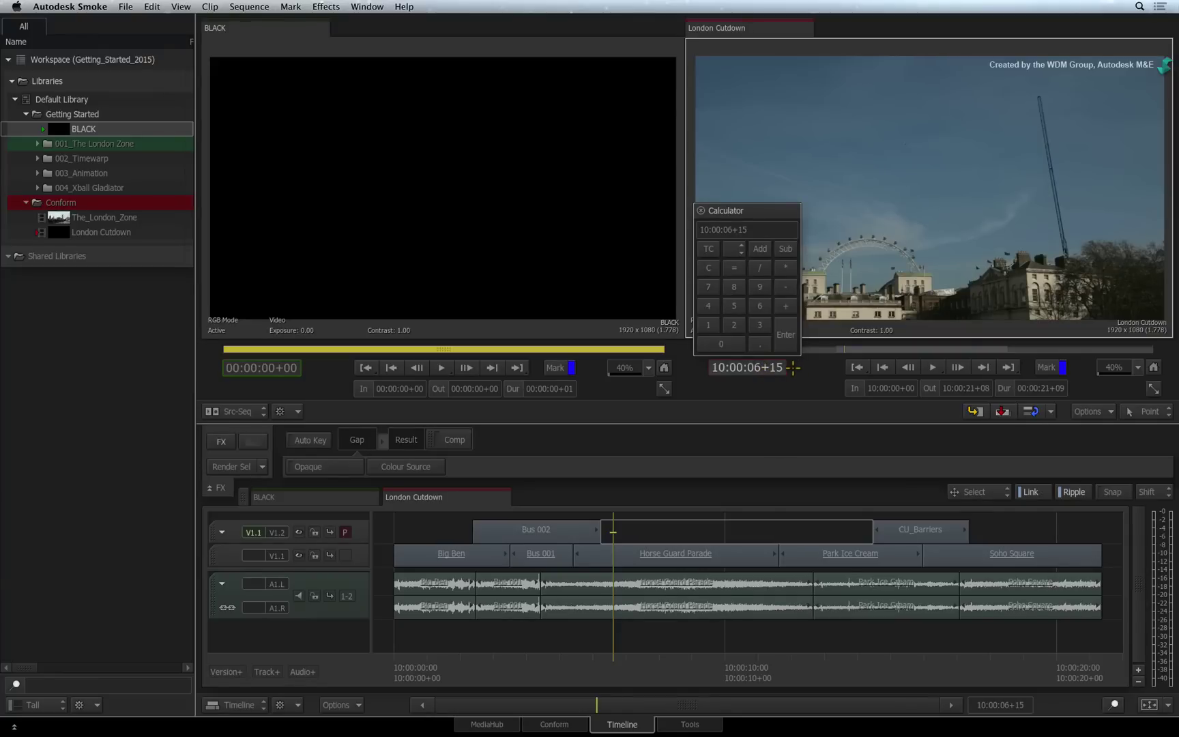
{"action": "left_click", "coordinate": [733, 306]}
{"action": "left_click", "coordinate": [761, 249]}
{"action": "left_click", "coordinate": [764, 248]}
{"action": "left_click", "coordinate": [762, 248]}
{"action": "left_click", "coordinate": [760, 248]}
{"action": "left_click", "coordinate": [761, 249]}
{"action": "left_click", "coordinate": [762, 248]}
{"action": "left_click", "coordinate": [761, 248]}
{"action": "left_click", "coordinate": [761, 248]}
{"action": "left_click", "coordinate": [761, 248]}
{"action": "left_click", "coordinate": [761, 248]}
{"action": "left_click", "coordinate": [786, 334]}
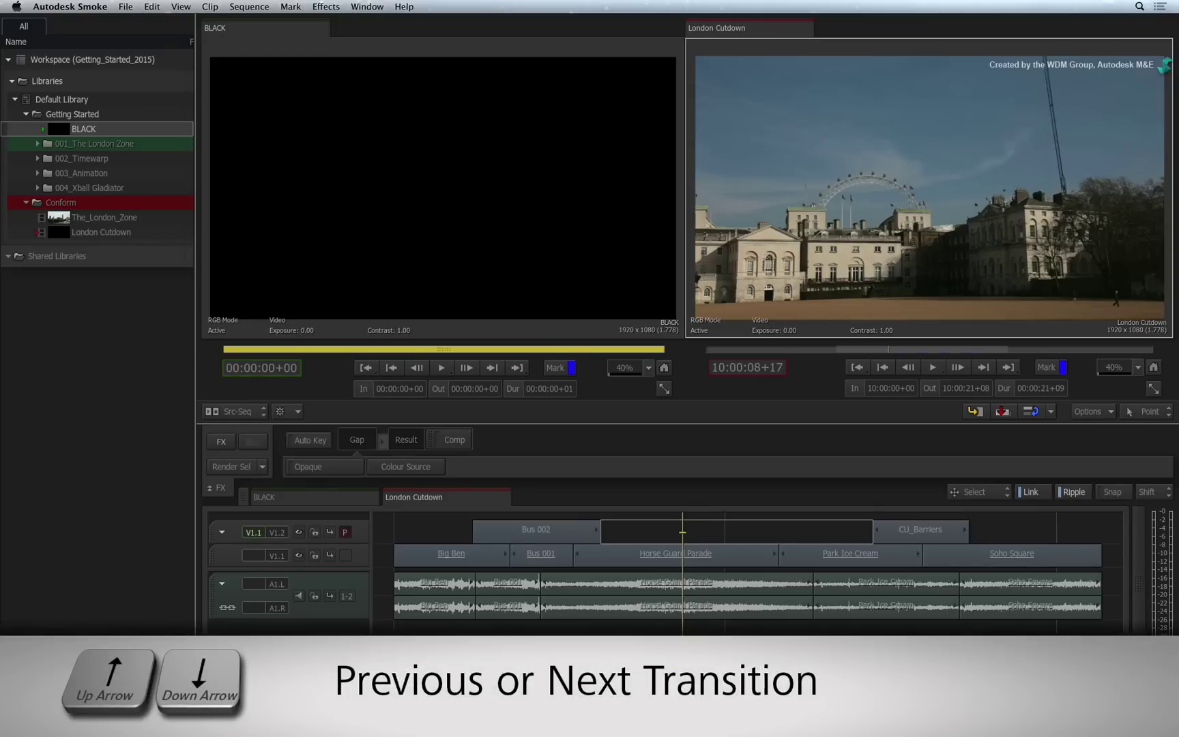
Step between transitions with Up/Down Arrow, via CU_Barriers and Soho Square, back to Bus 002's start.
{"action": "key", "text": "Down"}
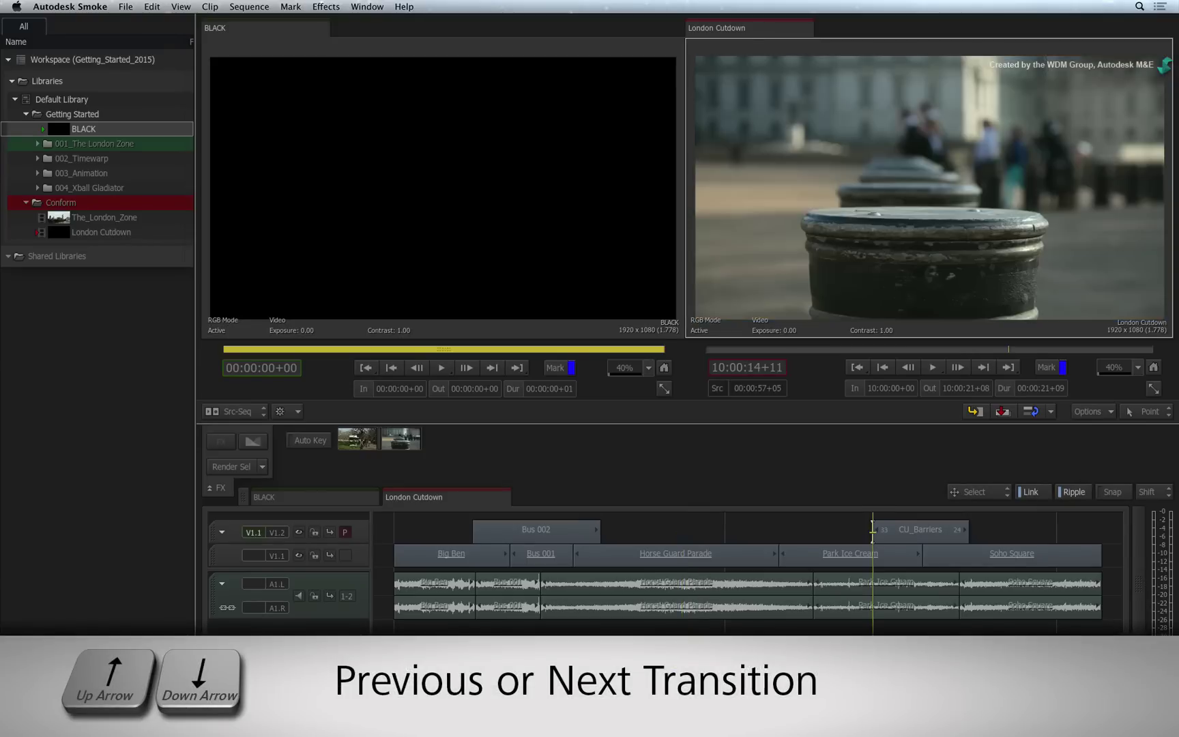
{"action": "key", "text": "Down"}
{"action": "key", "text": "Up"}
{"action": "key", "text": "Up"}
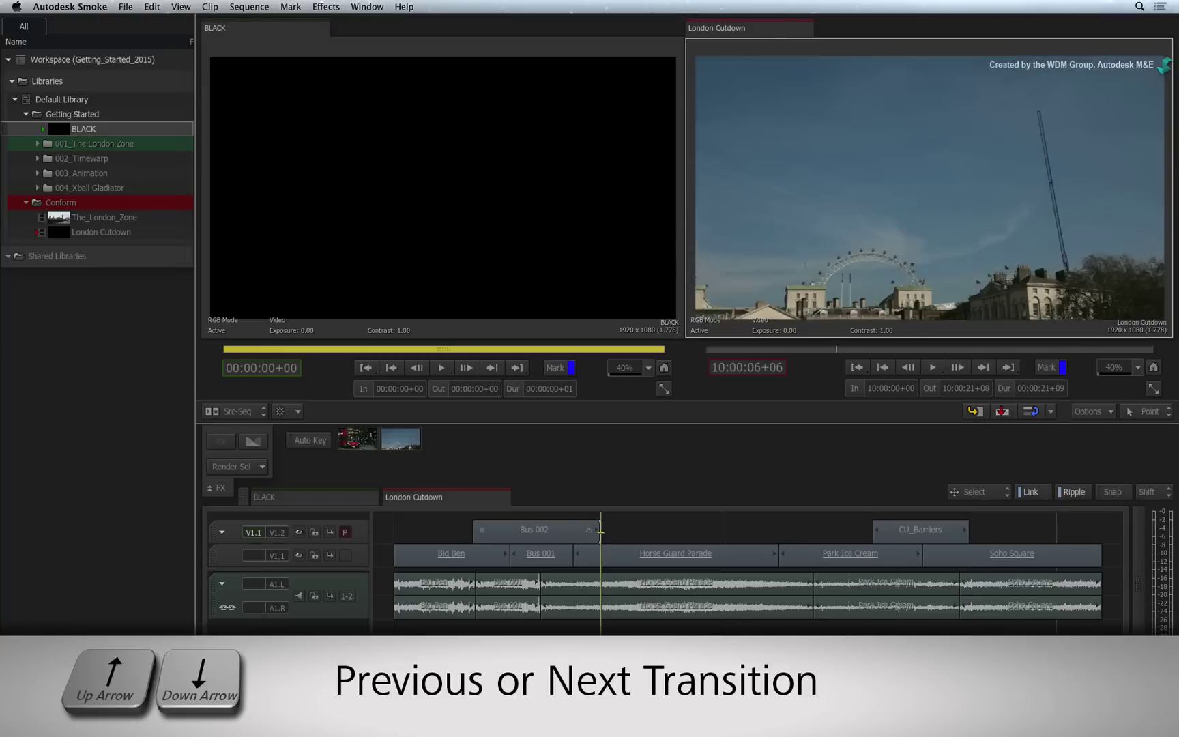
{"action": "key", "text": "Up"}
{"action": "key", "text": "Up"}
{"action": "key", "text": "Down"}
{"action": "key", "text": "Down"}
{"action": "key", "text": "Down"}
{"action": "key", "text": "Up"}
{"action": "key", "text": "Up"}
{"action": "key", "text": "Up"}
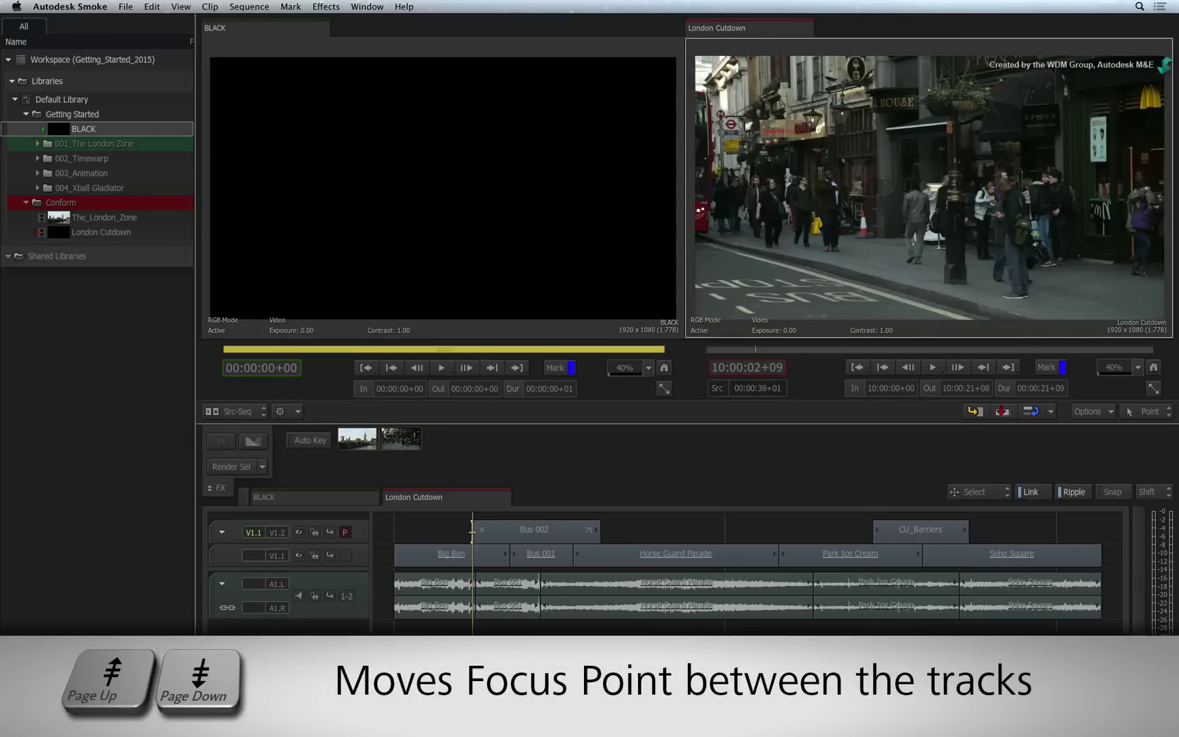
Move focus to V1.1, step to Horse Guard Parade's start, and make V1.2 the primary track.
{"action": "key", "text": "Page_Down"}
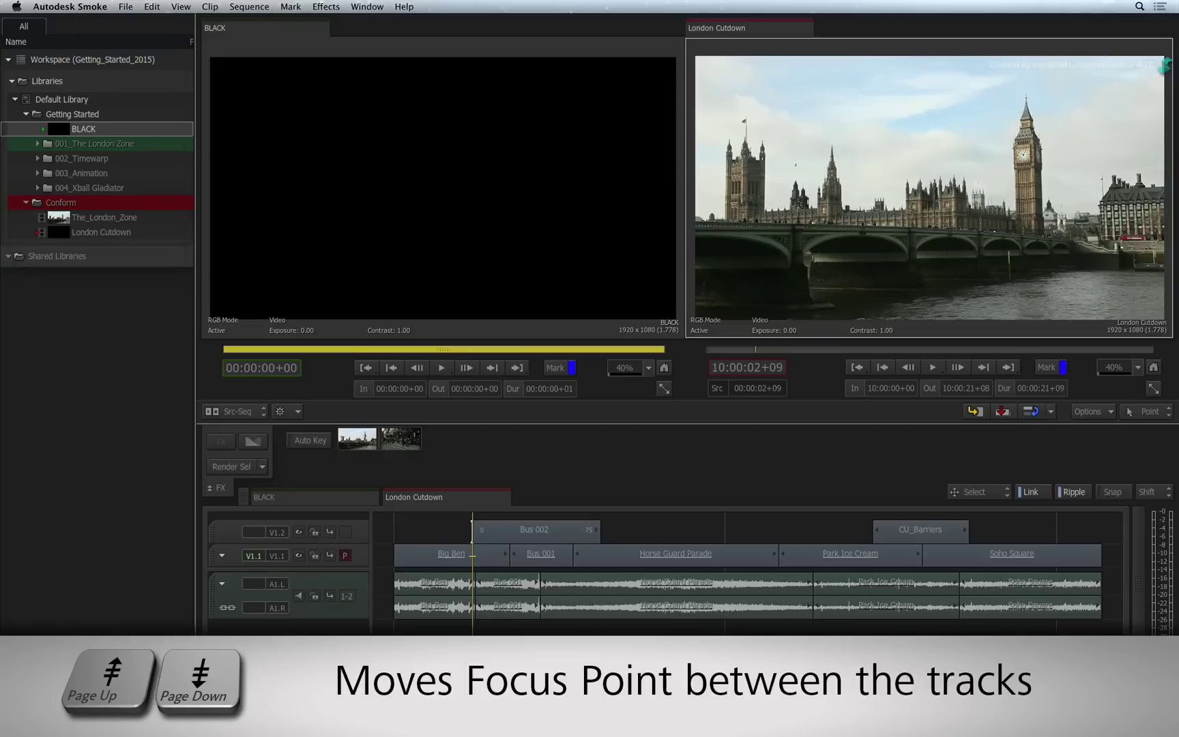
{"action": "key", "text": "Down"}
{"action": "key", "text": "Down"}
{"action": "key", "text": "Down"}
{"action": "key", "text": "Down"}
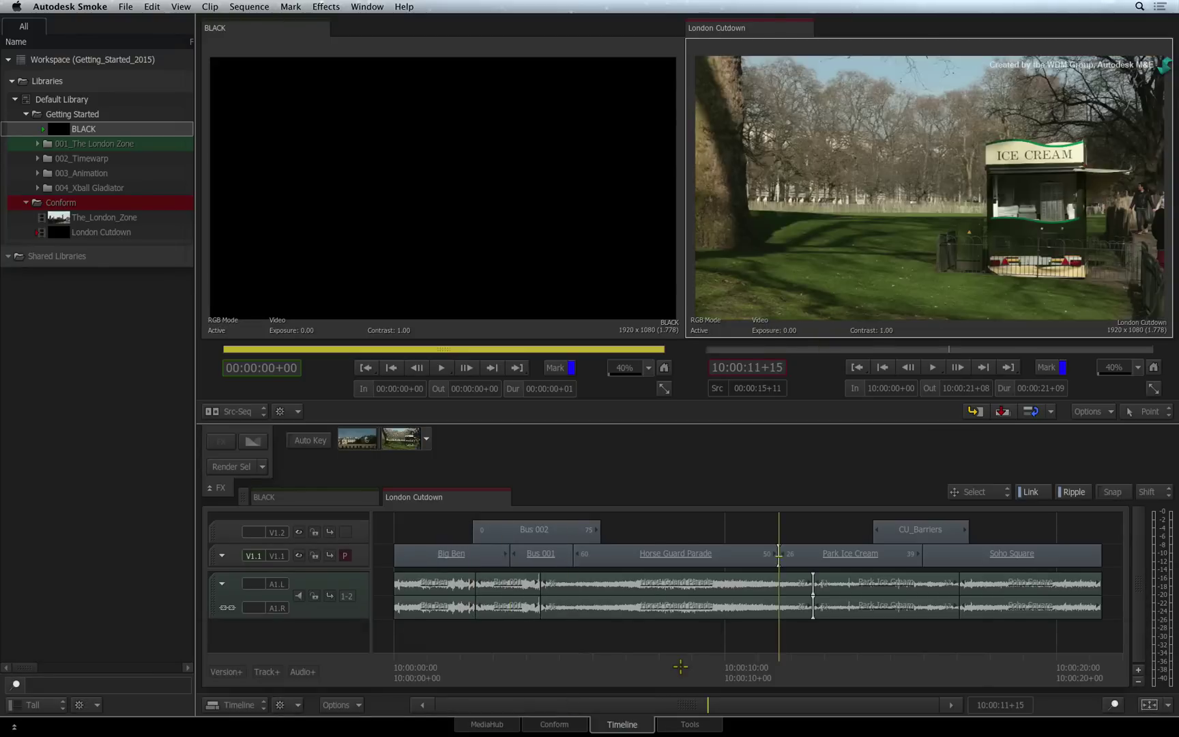
{"action": "key", "text": "Up"}
{"action": "key", "text": "Up"}
{"action": "key", "text": "Up"}
{"action": "key", "text": "Up"}
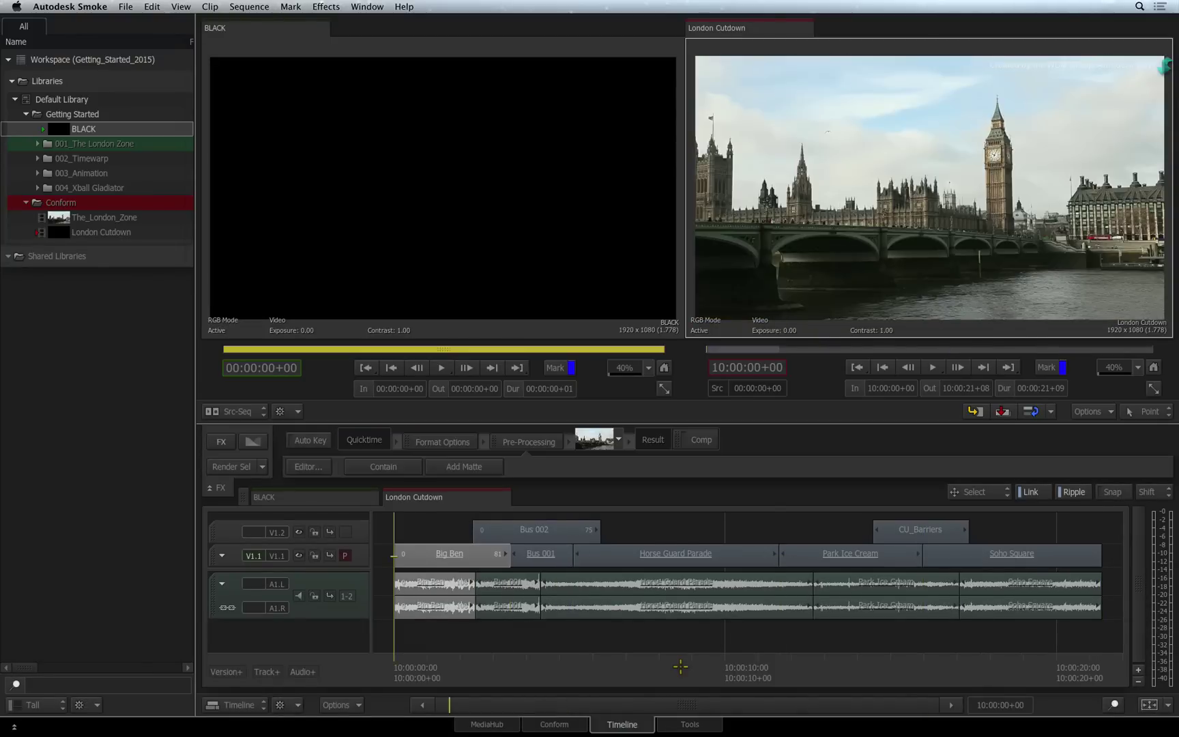
{"action": "key", "text": "shift+Up"}
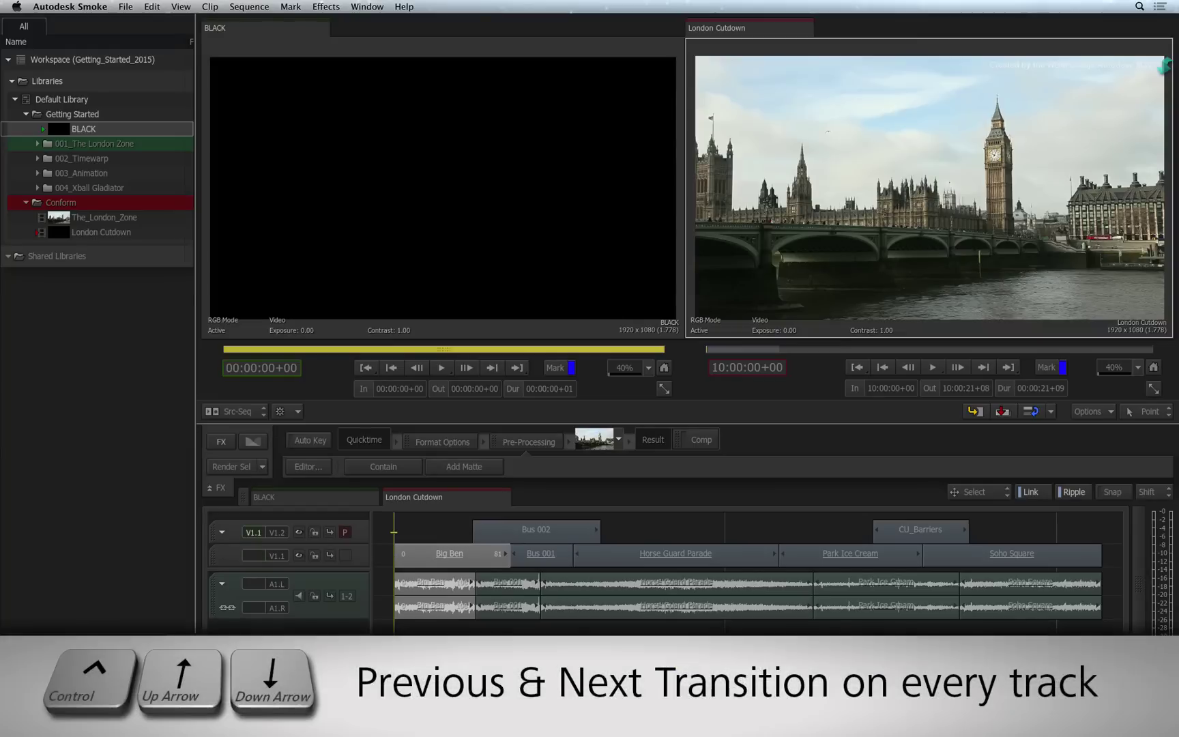
Step across transitions on all tracks with Ctrl+Up/Down, ending at the end of Bus 002.
{"action": "key", "text": "ctrl+Down"}
{"action": "key", "text": "ctrl+Down"}
{"action": "key", "text": "ctrl+Down"}
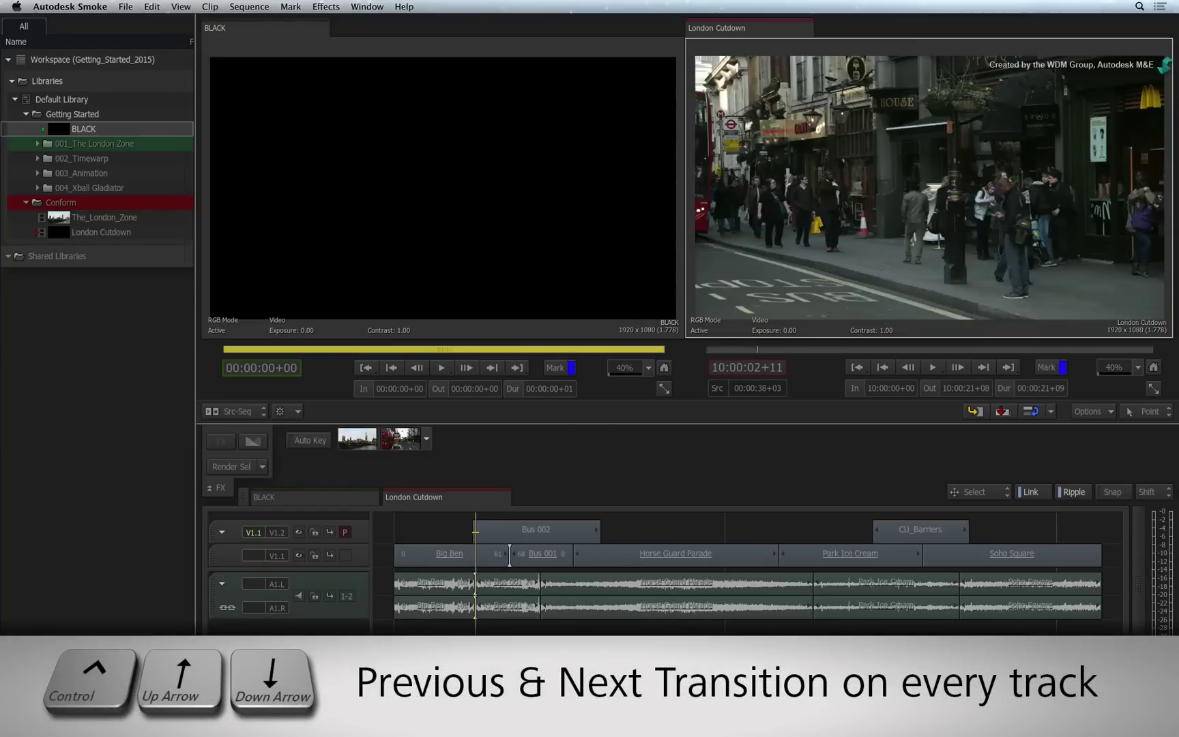
{"action": "key", "text": "ctrl+Down"}
{"action": "key", "text": "ctrl+Down"}
{"action": "key", "text": "ctrl+Down"}
{"action": "key", "text": "ctrl+Down"}
{"action": "key", "text": "ctrl+Up"}
{"action": "key", "text": "ctrl+Up"}
{"action": "key", "text": "ctrl+Up"}
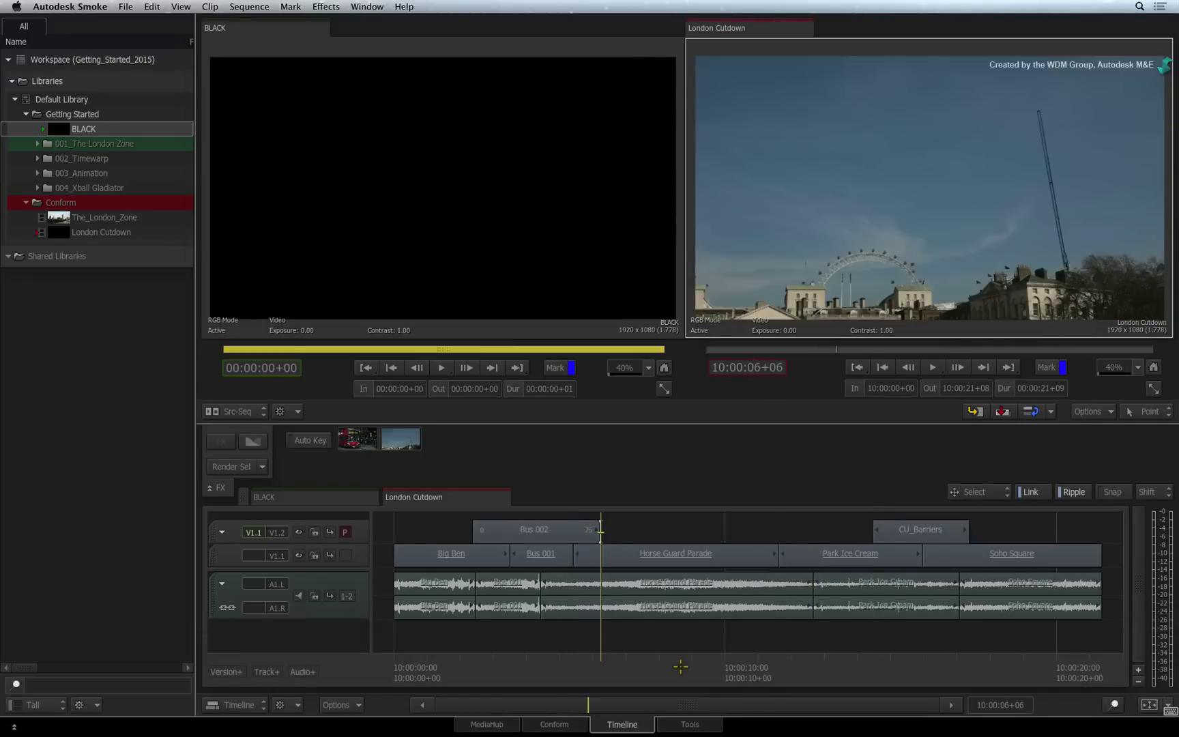
{"action": "key", "text": "ctrl+Up"}
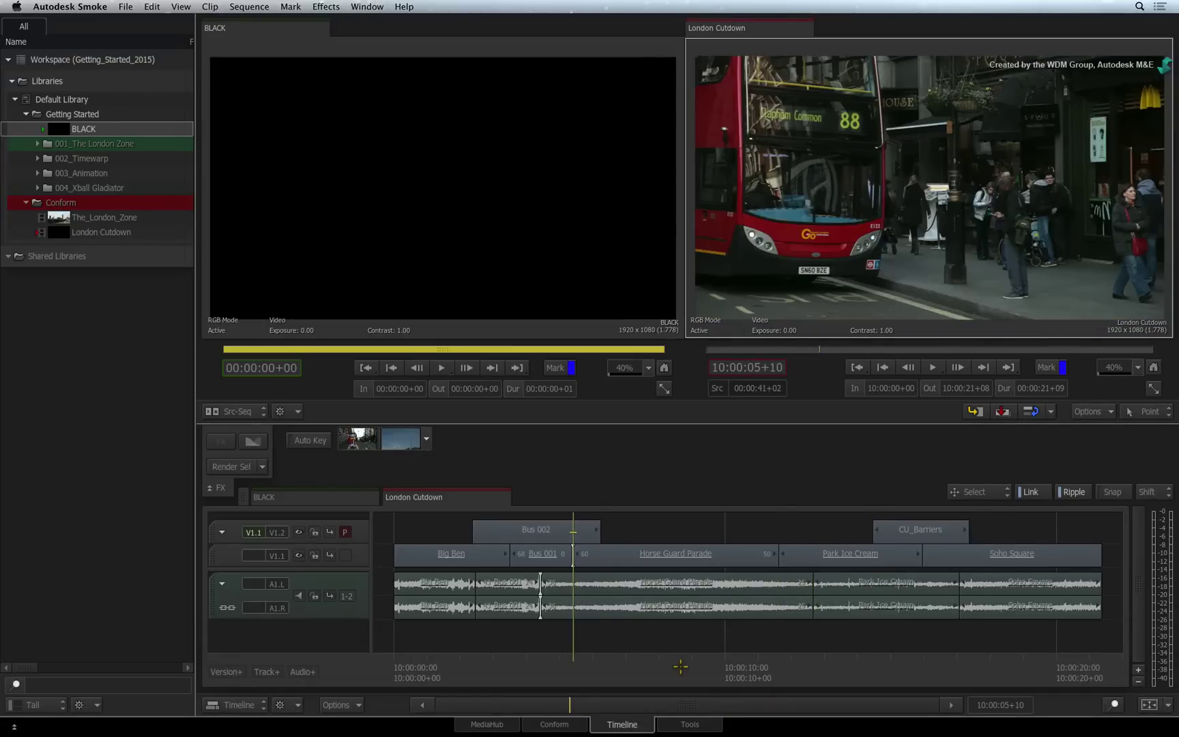
Scrub to 10:00:08+14 in Horse Guard Parade and select the empty gap on V1.2.
{"action": "left_click_drag", "start_coordinate": [578, 668], "coordinate": [681, 671]}
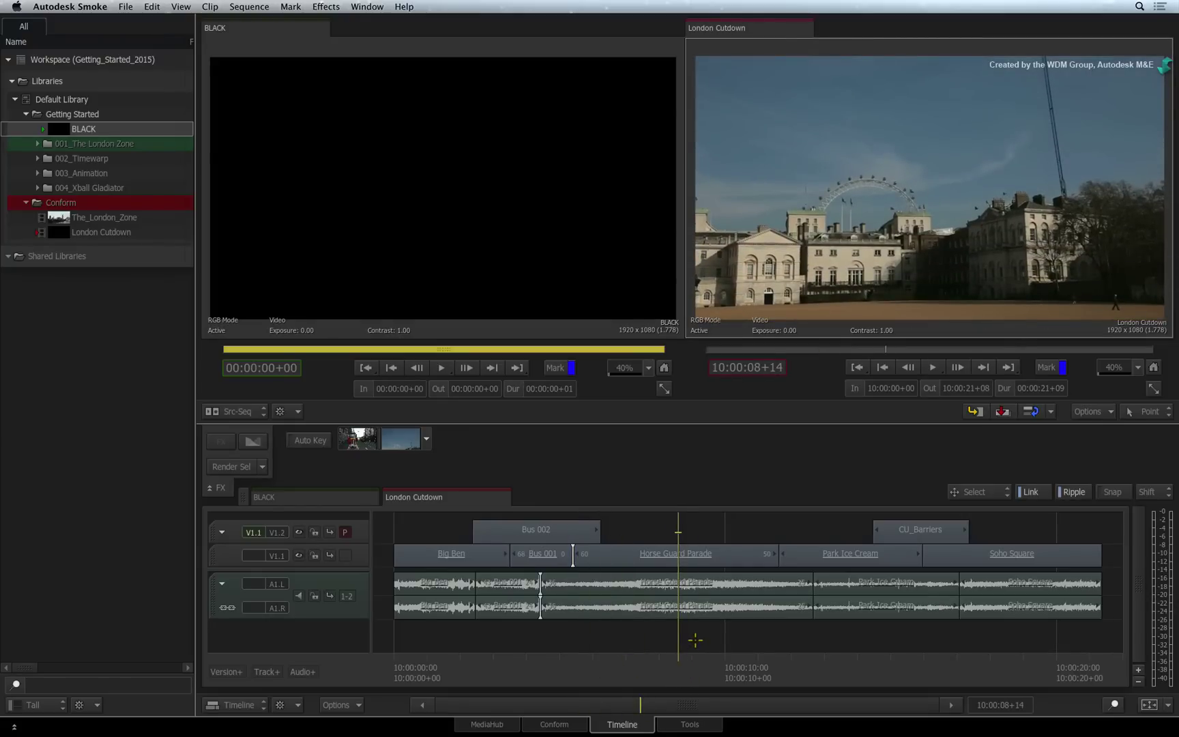
{"action": "left_click", "coordinate": [693, 653]}
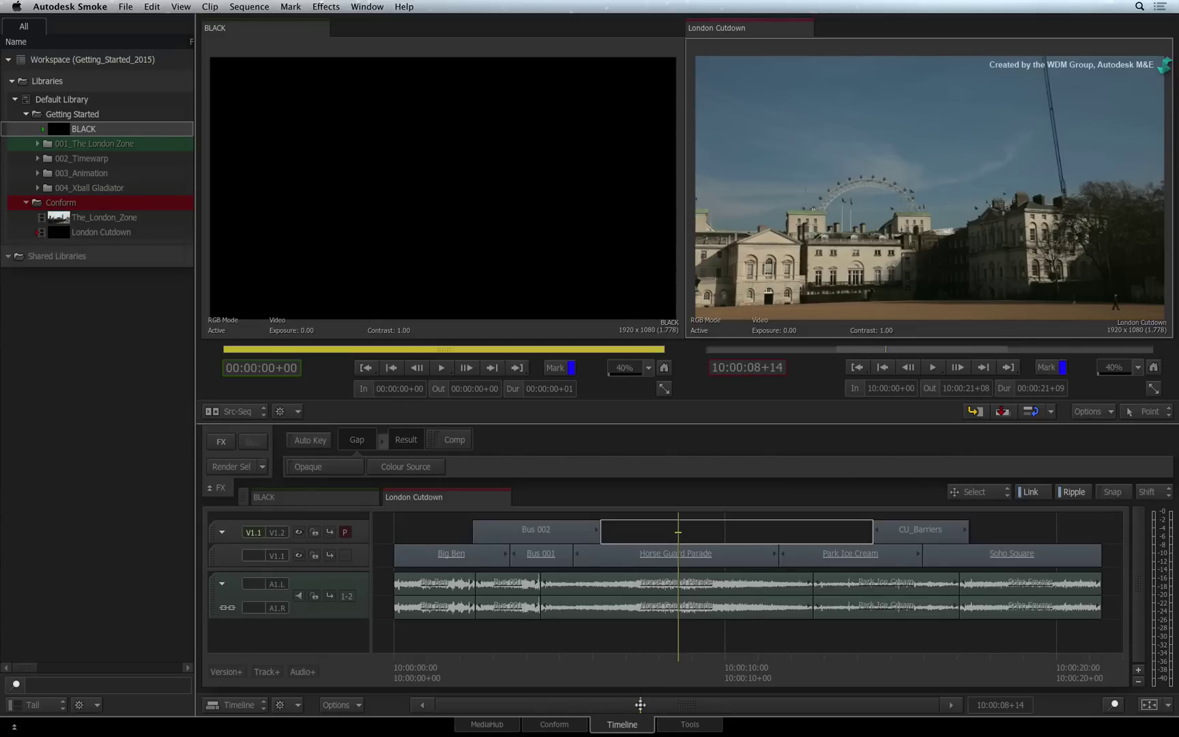
{"action": "scroll", "coordinate": [642, 668], "scroll_direction": "up", "scroll_amount": 2}
{"action": "left_click_drag", "start_coordinate": [642, 667], "coordinate": [720, 635]}
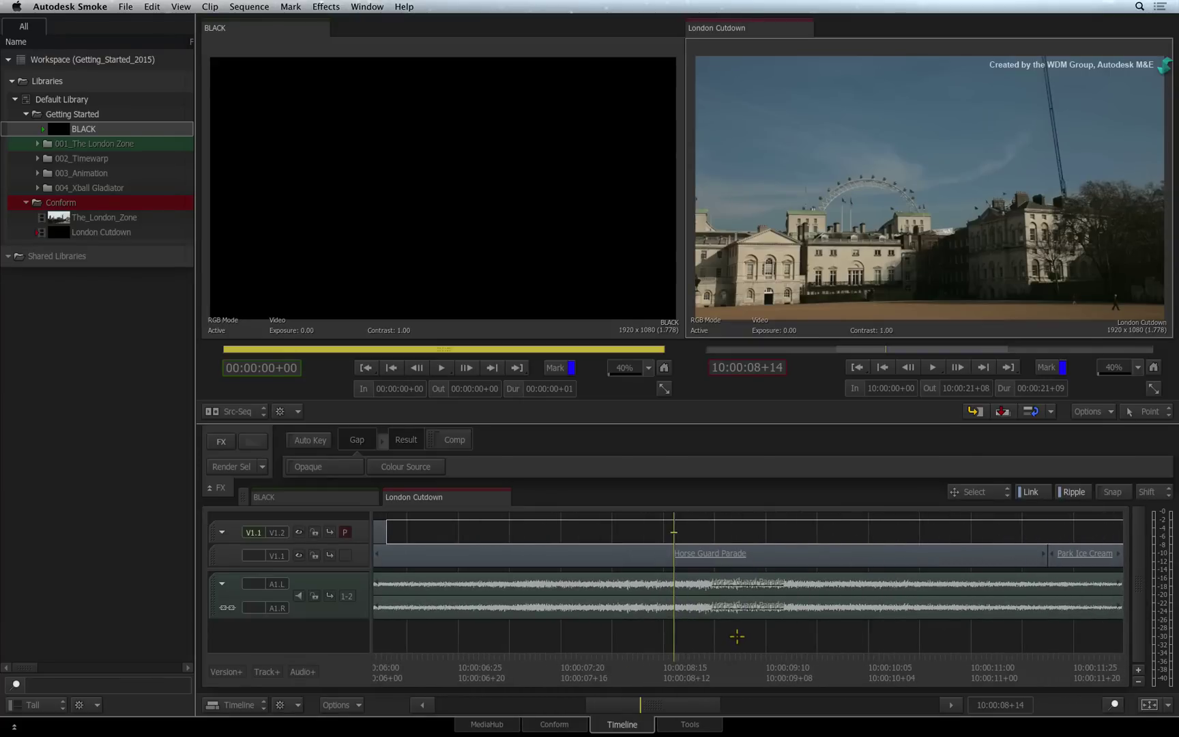
{"action": "key", "text": "shift+z"}
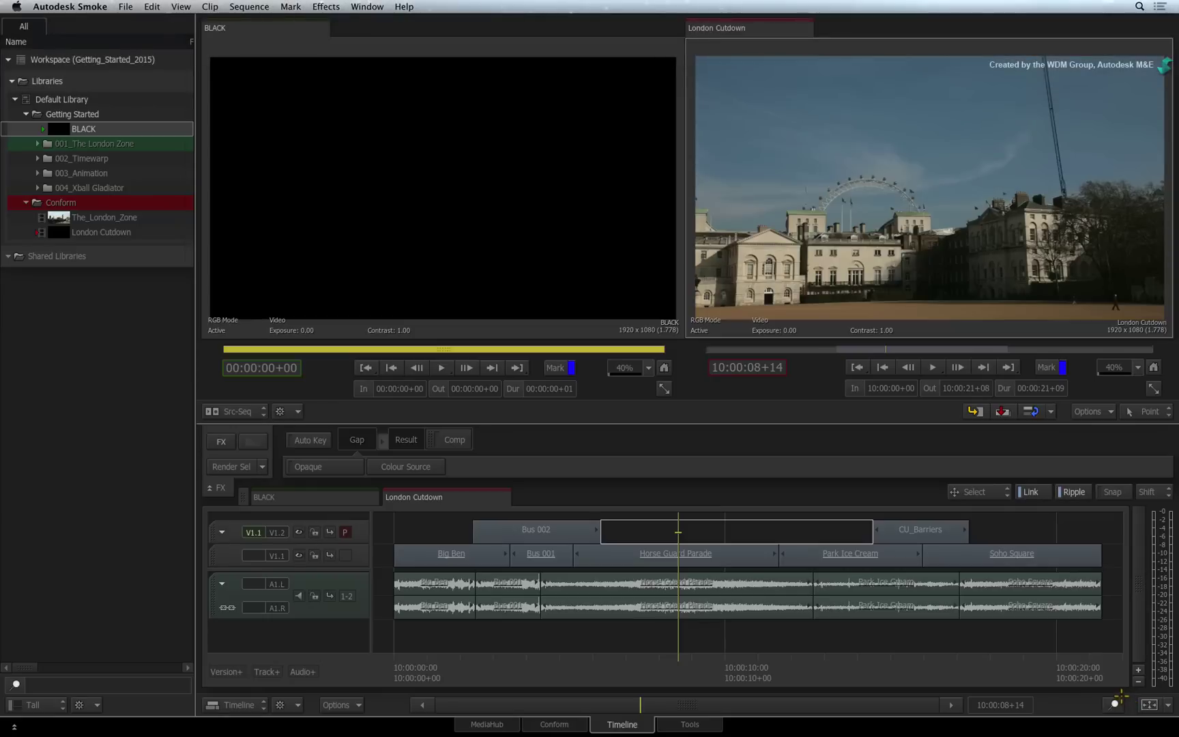
{"action": "scroll", "coordinate": [887, 600], "scroll_direction": "up", "scroll_amount": 3}
{"action": "scroll", "coordinate": [791, 614], "scroll_direction": "down", "scroll_amount": 3}
{"action": "scroll", "coordinate": [783, 610], "scroll_direction": "up", "scroll_amount": 3}
{"action": "scroll", "coordinate": [777, 607], "scroll_direction": "down", "scroll_amount": 3}
{"action": "scroll", "coordinate": [696, 587], "scroll_direction": "up", "scroll_amount": 3}
{"action": "scroll", "coordinate": [716, 585], "scroll_direction": "down", "scroll_amount": 3}
{"action": "key", "text": "alt+z"}
{"action": "left_click_drag", "start_coordinate": [543, 514], "coordinate": [643, 584]}
{"action": "left_click_drag", "start_coordinate": [549, 518], "coordinate": [652, 587]}
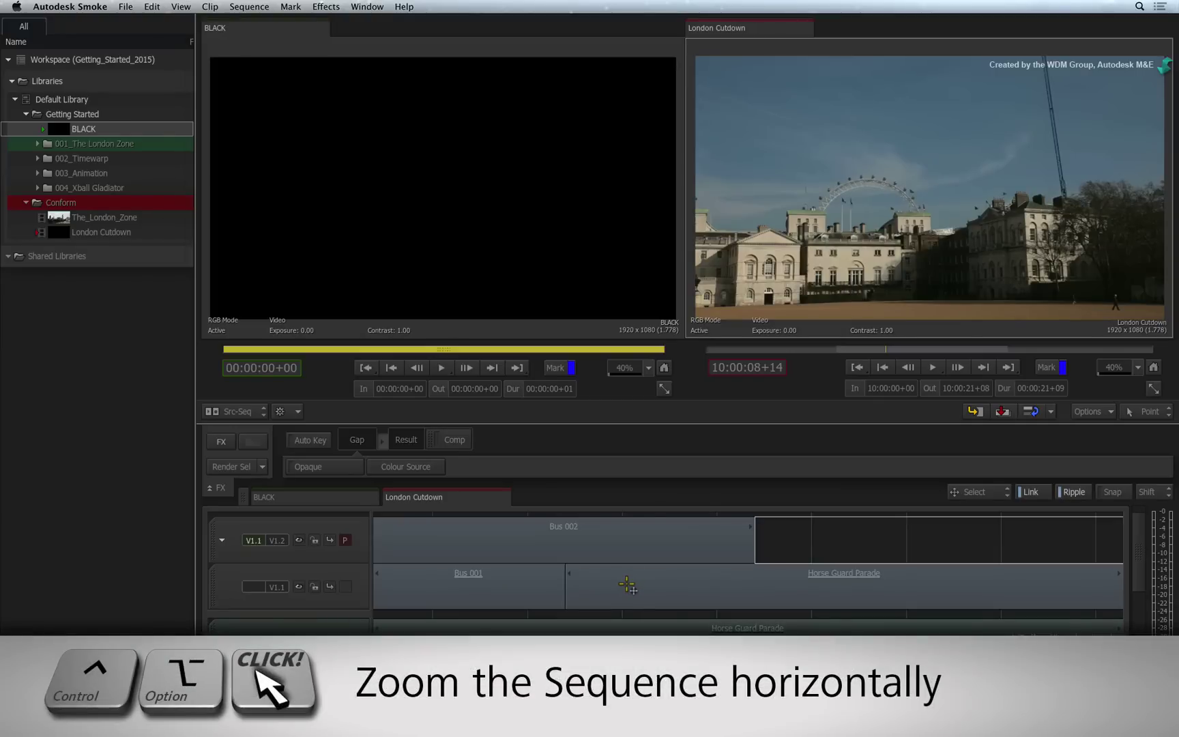
{"action": "left_click_drag", "start_coordinate": [937, 571], "coordinate": [728, 594]}
{"action": "key", "text": "Home"}
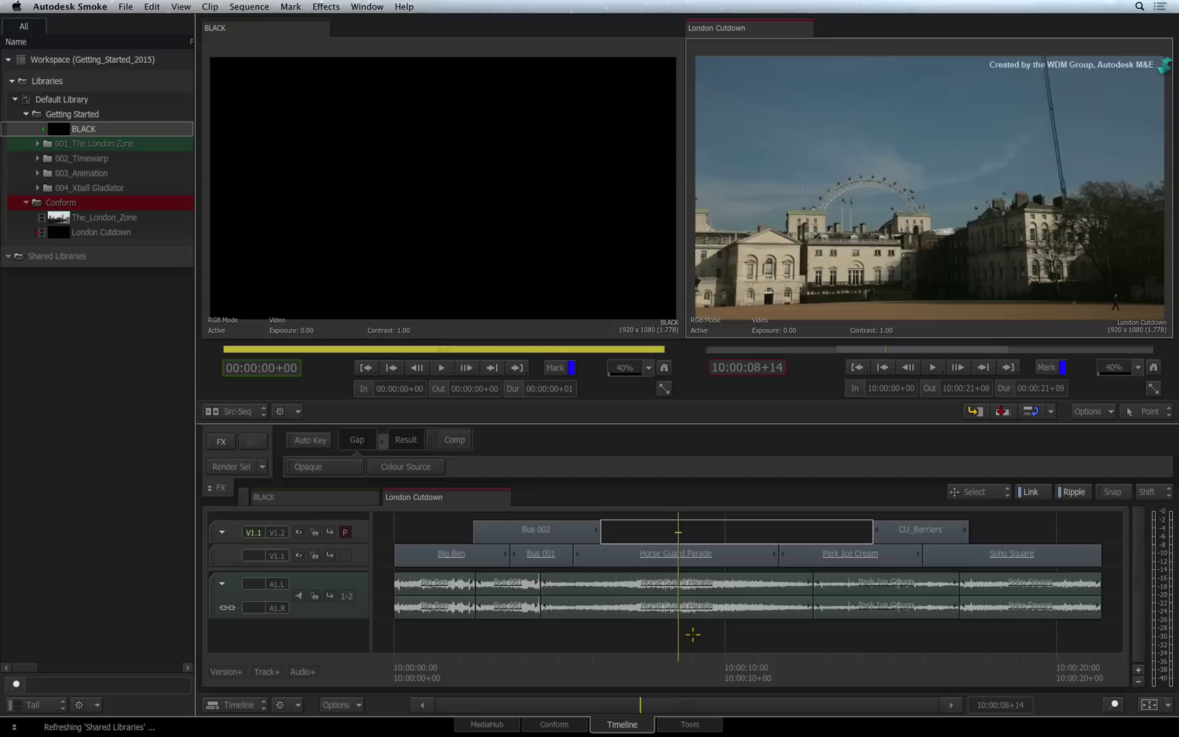
Zoom the timeline in and out around the positioner, then show the fit-view options menu.
{"action": "key", "text": "super+plus"}
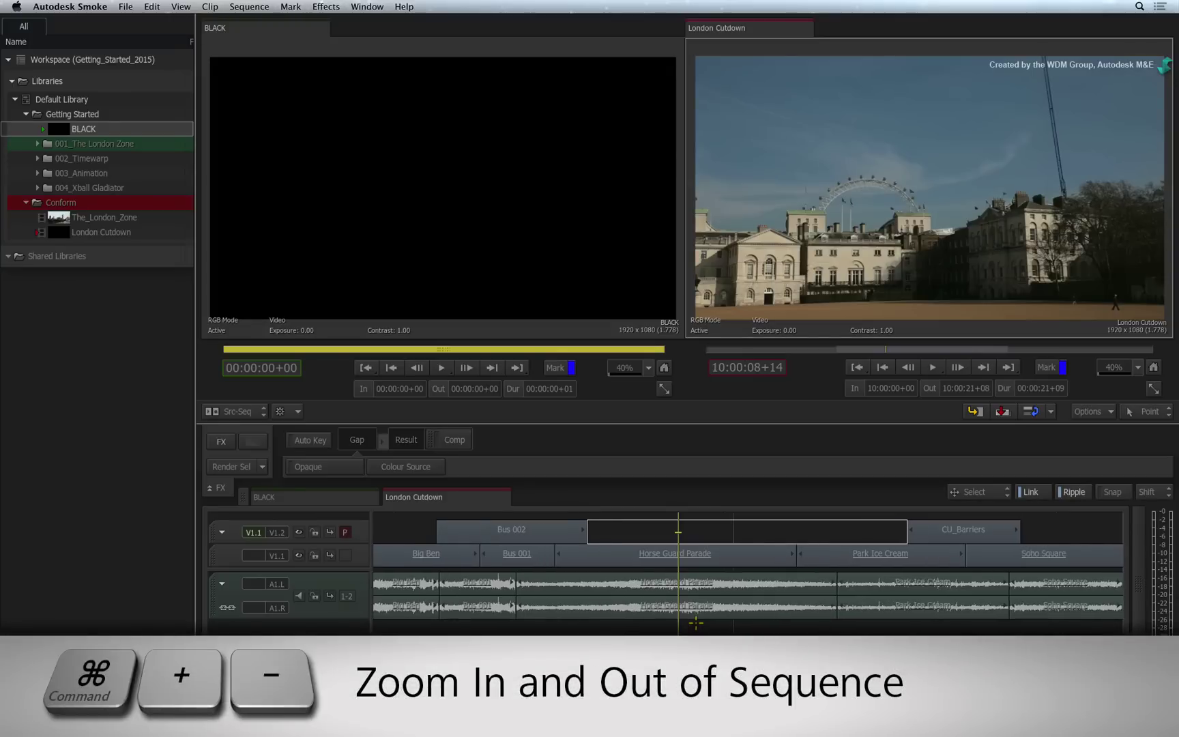
{"action": "key", "text": "super+plus"}
{"action": "key", "text": "super+plus"}
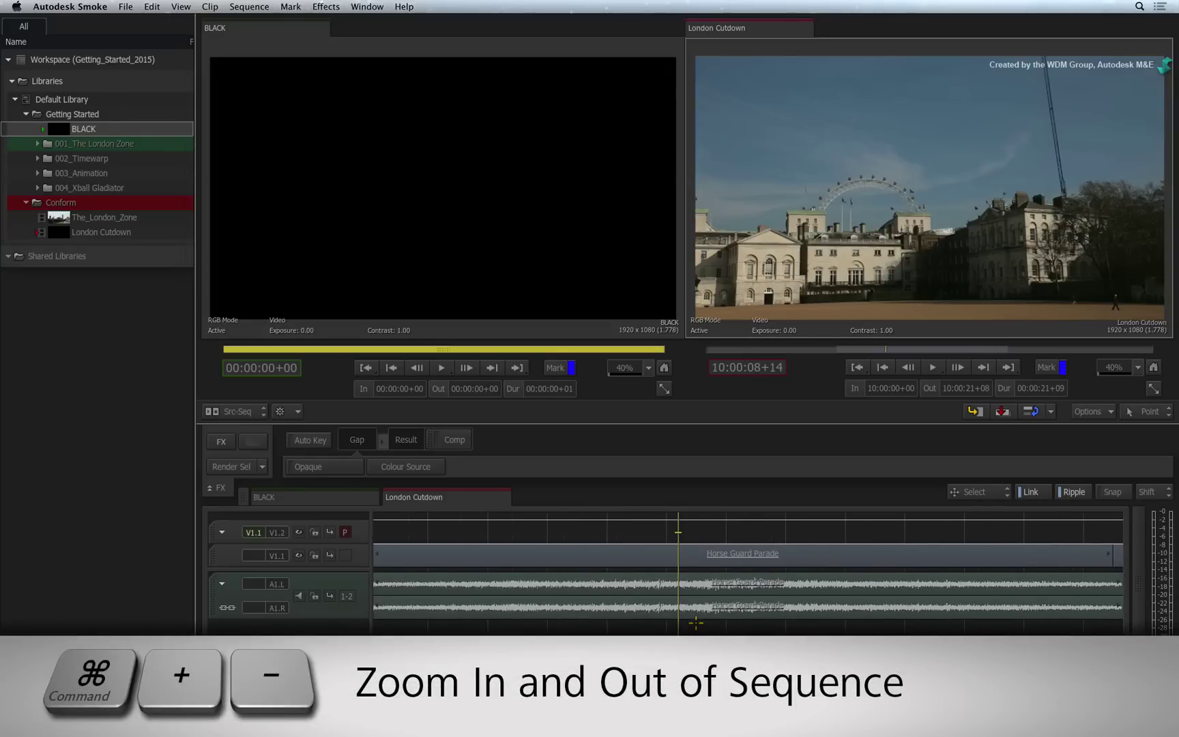
{"action": "key", "text": "super+minus"}
{"action": "key", "text": "super+minus"}
{"action": "key", "text": "super+minus"}
{"action": "key", "text": "super+plus"}
{"action": "key", "text": "super+plus"}
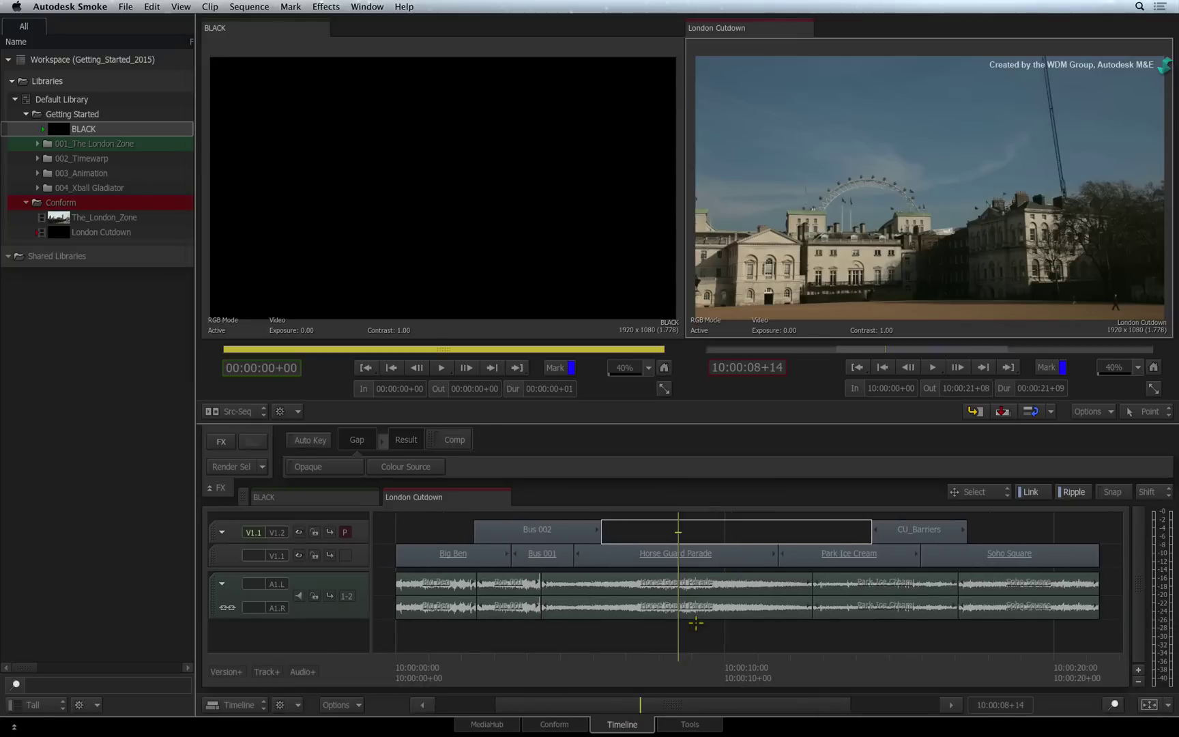
{"action": "left_click", "coordinate": [1167, 704]}
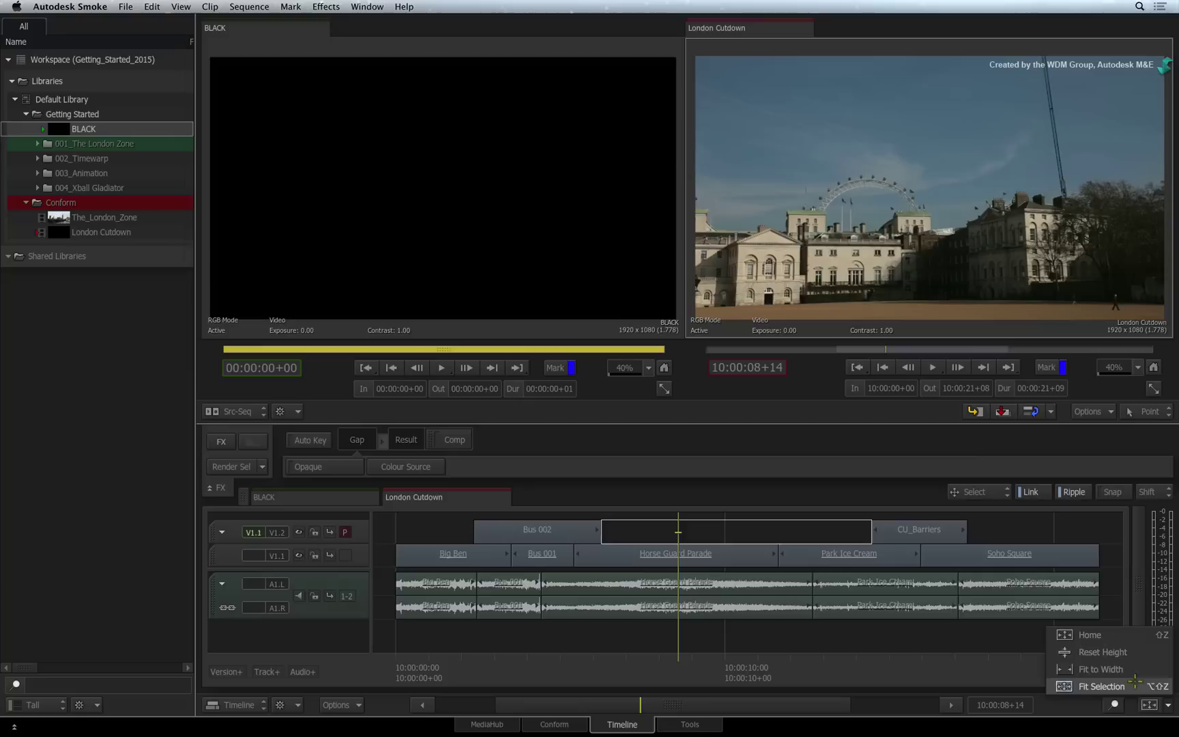
Reset the timeline to its Home view and pan the sequence left and right.
{"action": "left_click", "coordinate": [1133, 634]}
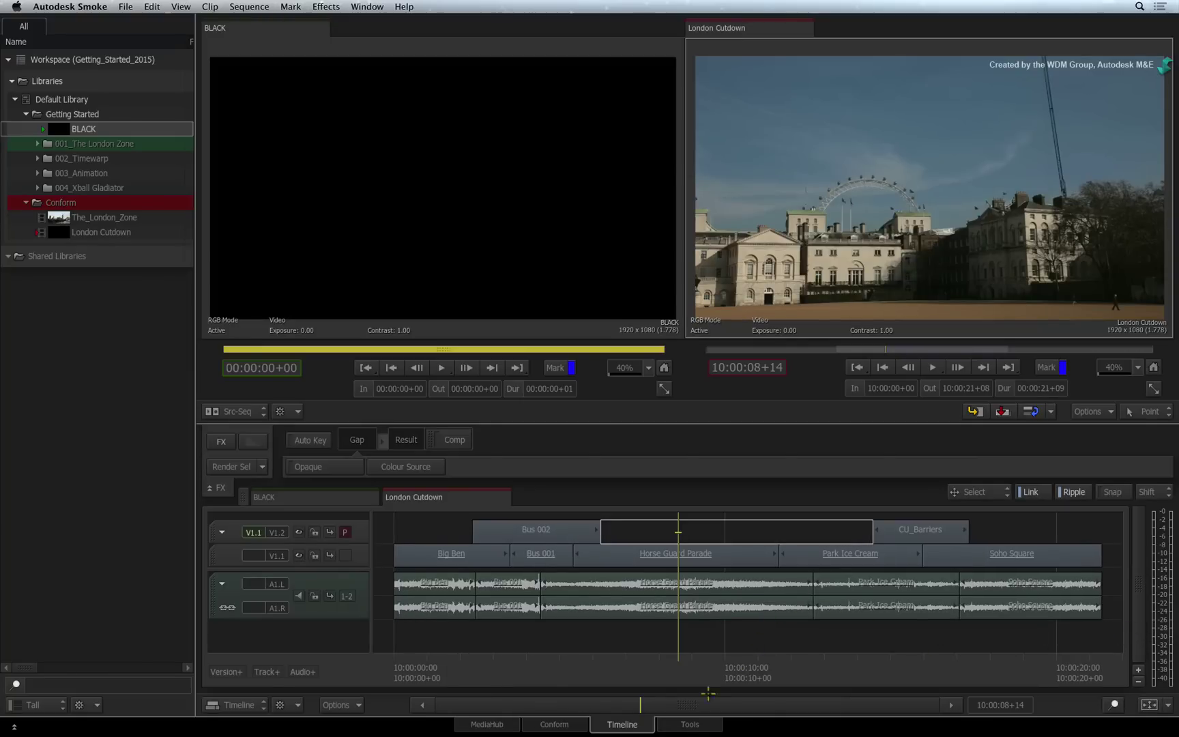
{"action": "mouse_move", "coordinate": [710, 690]}
{"action": "left_mouse_down"}
{"action": "mouse_move", "coordinate": [683, 693]}
{"action": "mouse_move", "coordinate": [698, 694]}
{"action": "left_mouse_up"}
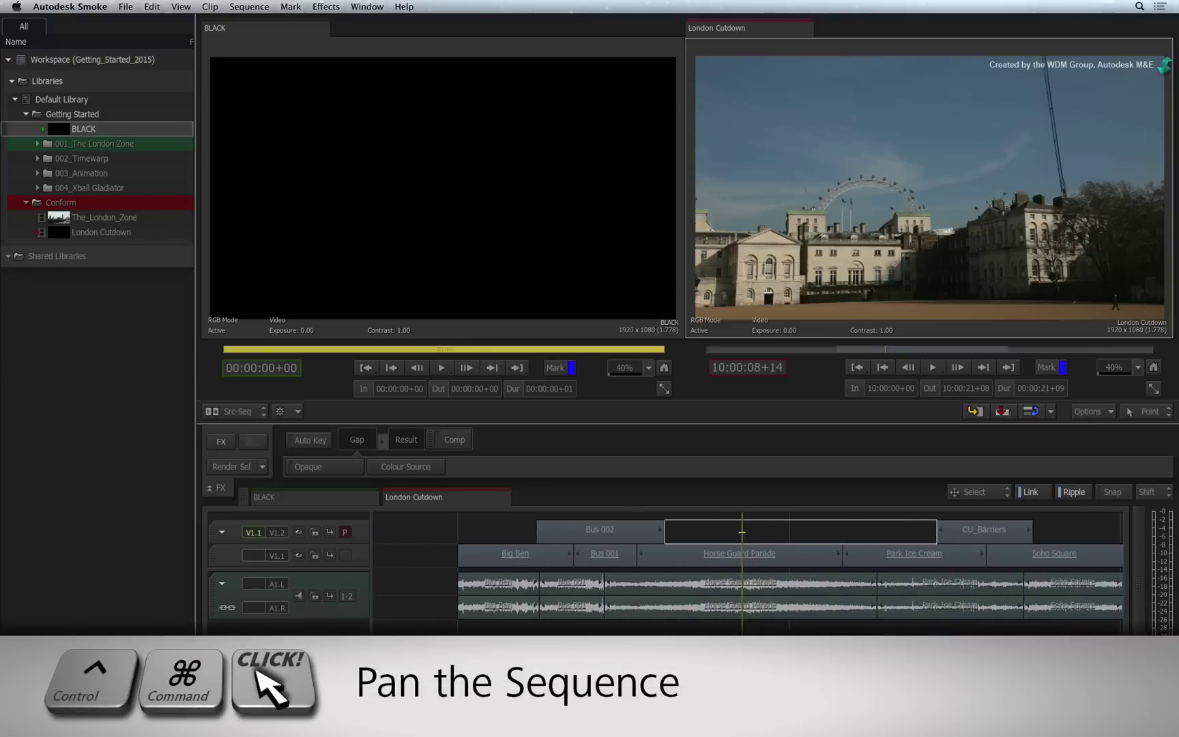
{"action": "left_click_drag", "start_coordinate": [755, 629], "coordinate": [679, 618]}
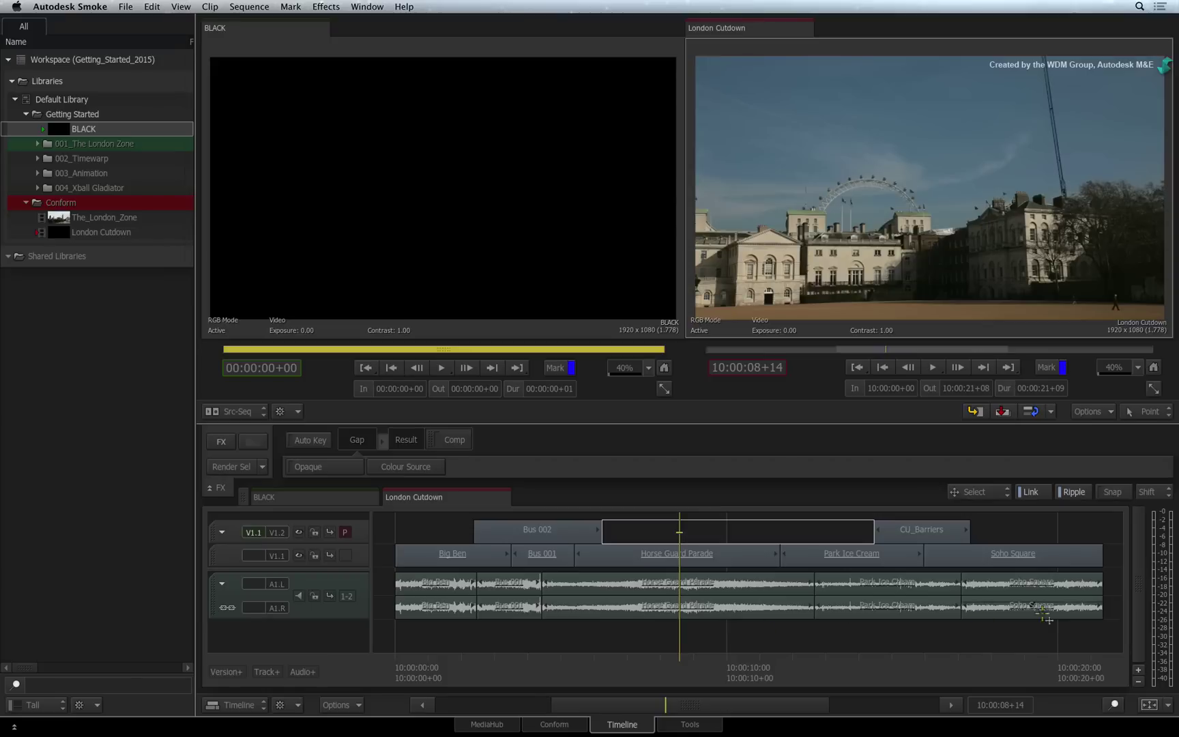
{"action": "mouse_move", "coordinate": [1133, 563]}
{"action": "left_mouse_down"}
{"action": "mouse_move", "coordinate": [1134, 591]}
{"action": "mouse_move", "coordinate": [1050, 601]}
{"action": "mouse_move", "coordinate": [1037, 580]}
{"action": "mouse_move", "coordinate": [1028, 594]}
{"action": "left_mouse_up"}
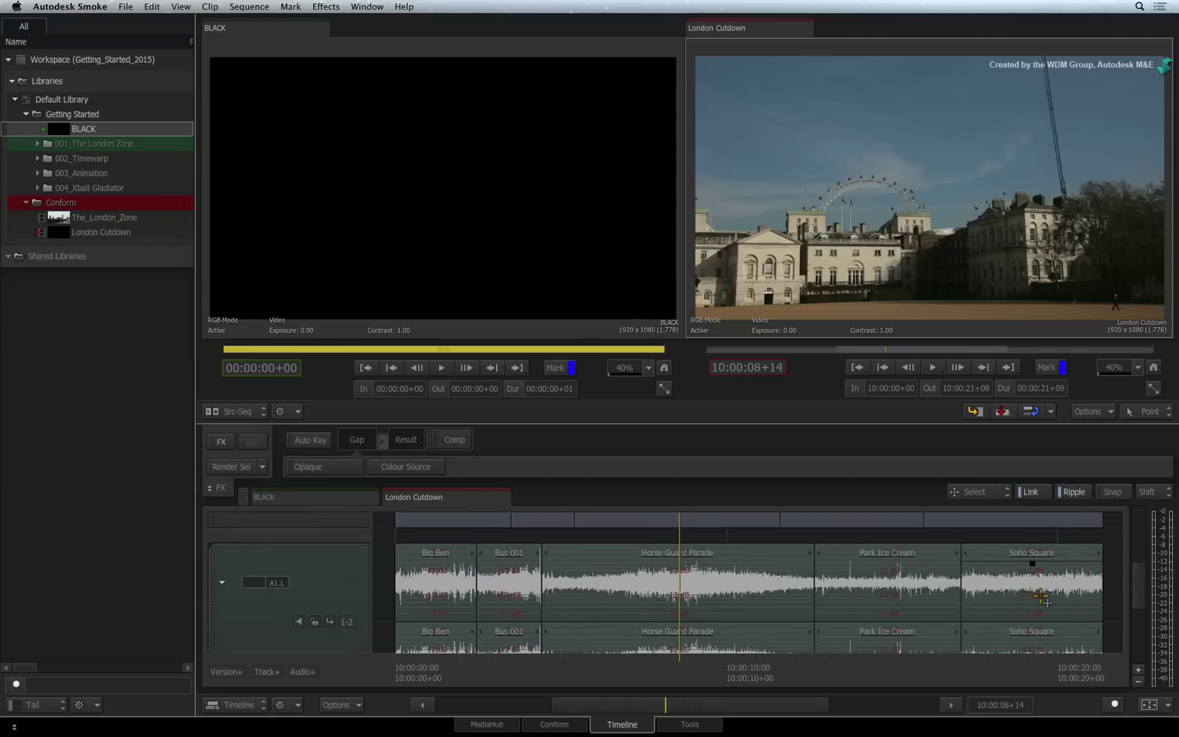
{"action": "left_click_drag", "start_coordinate": [1137, 586], "coordinate": [1153, 624]}
{"action": "left_click", "coordinate": [1150, 704]}
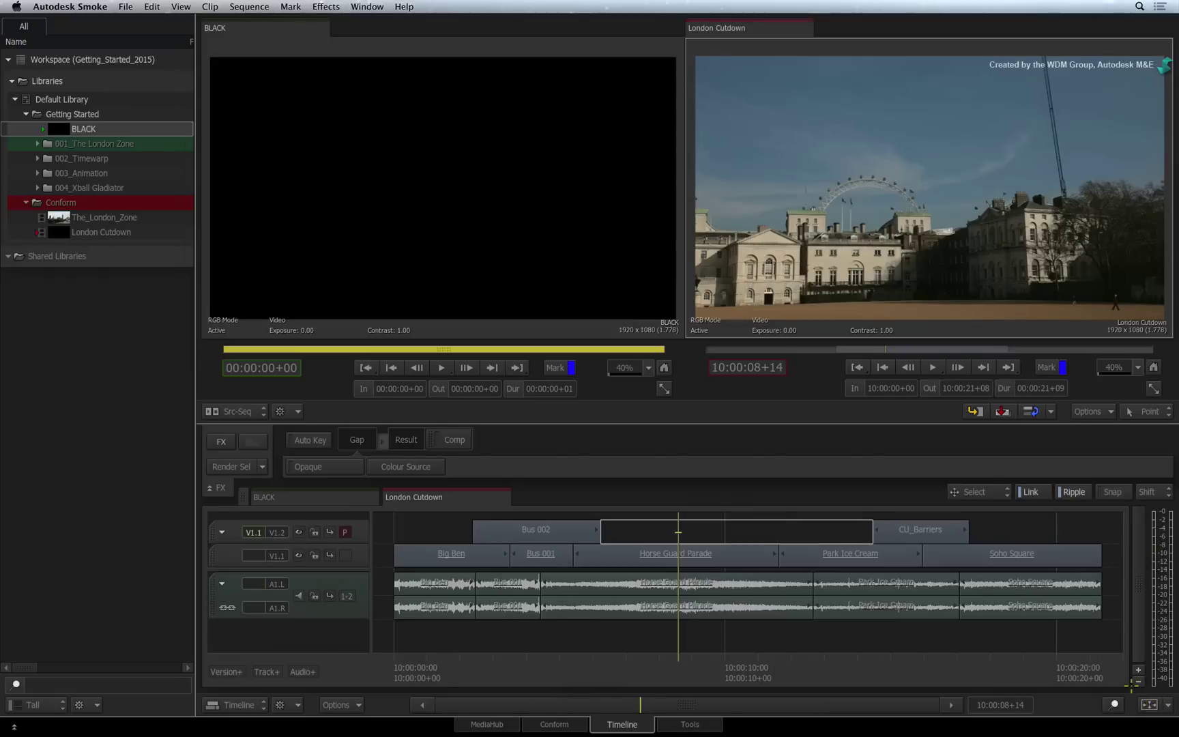